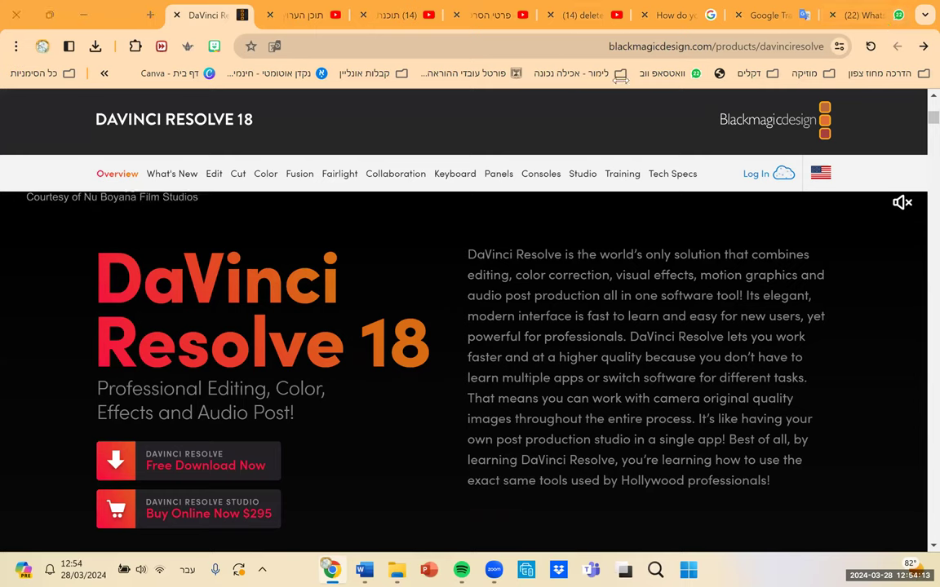
Step: Search the web for "da vinci resolve down" in a new browser tab
left_click(150, 15)
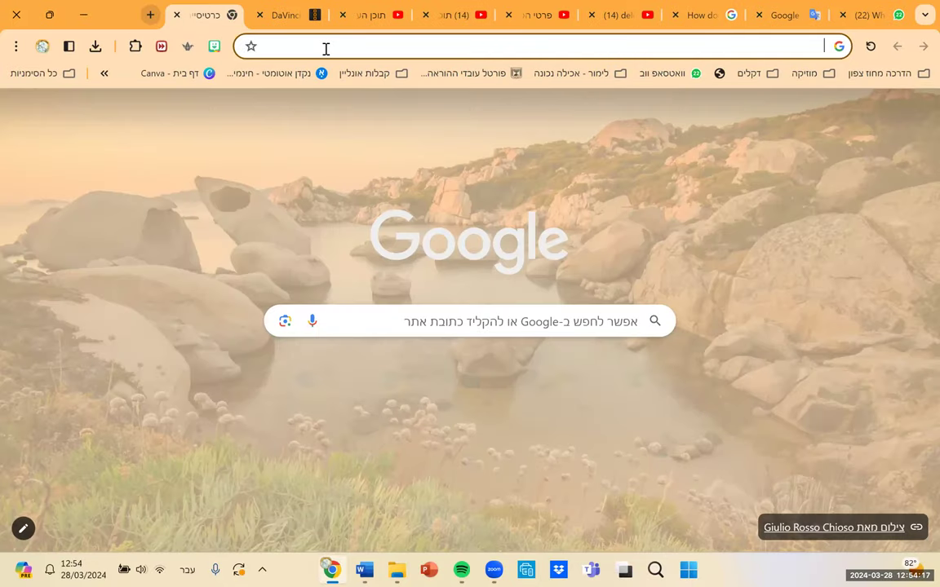
left_click(326, 49)
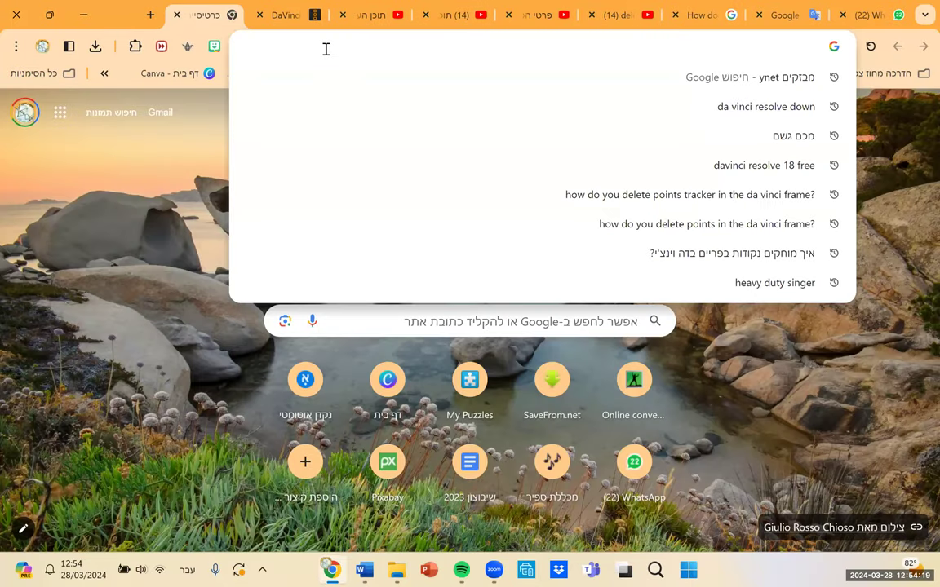
key("alt+shift")
type("da vin")
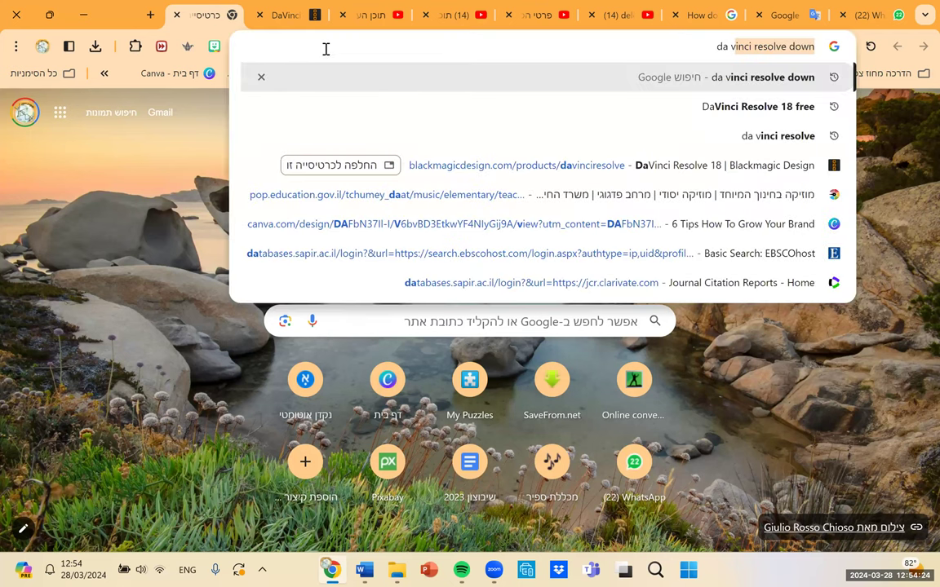
type("ci re")
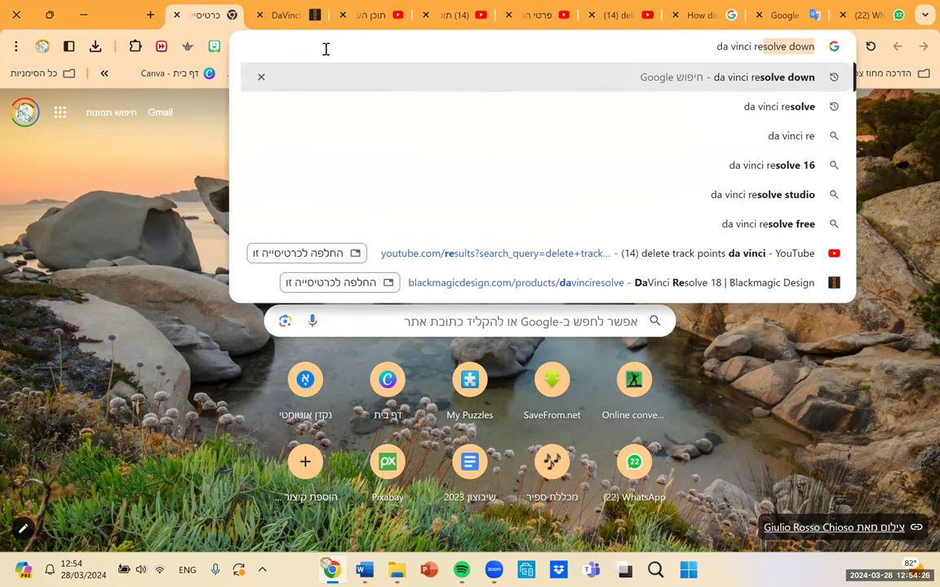
type("solv")
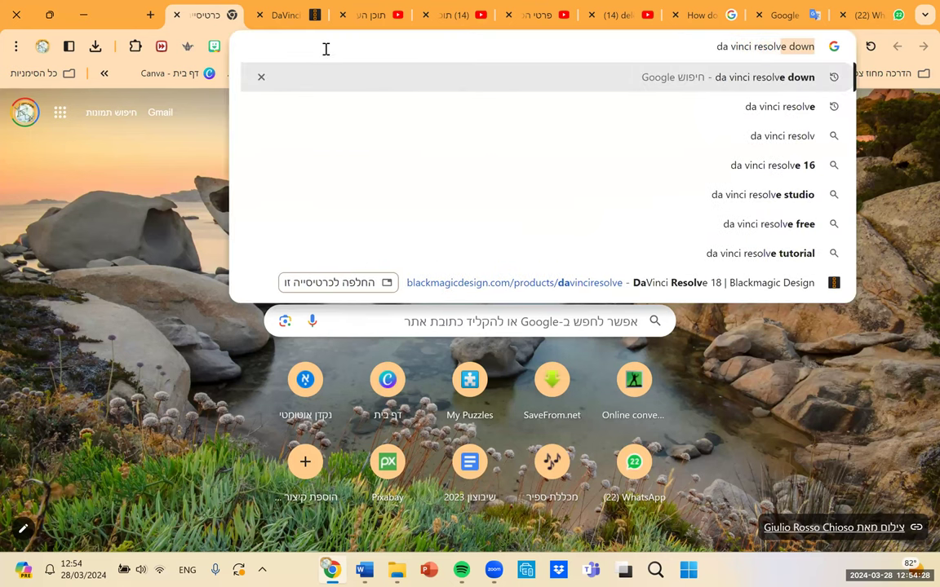
key("Return")
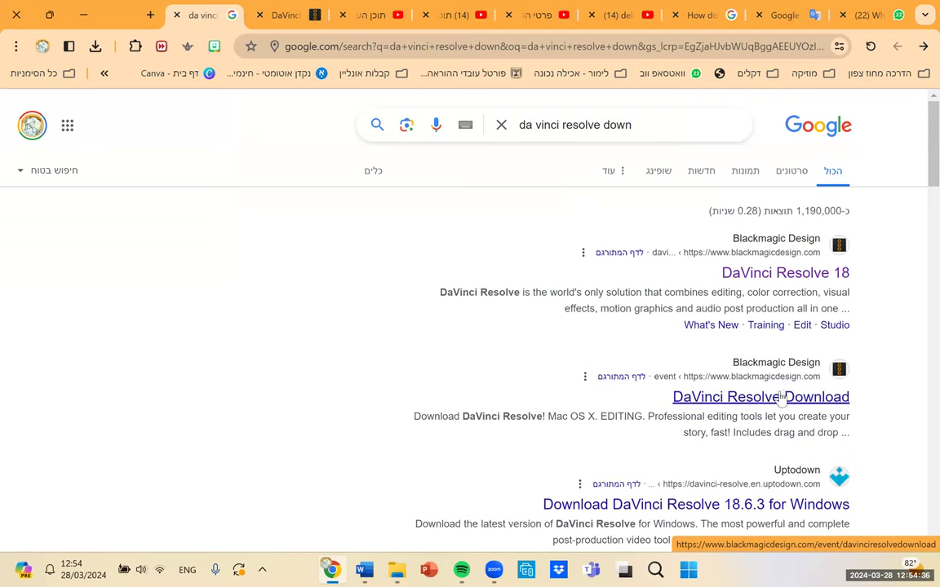
Step: Open Blackmagic Design's DaVinci Resolve Download page and examine the supported operating systems, registration form and download options
left_click(779, 397)
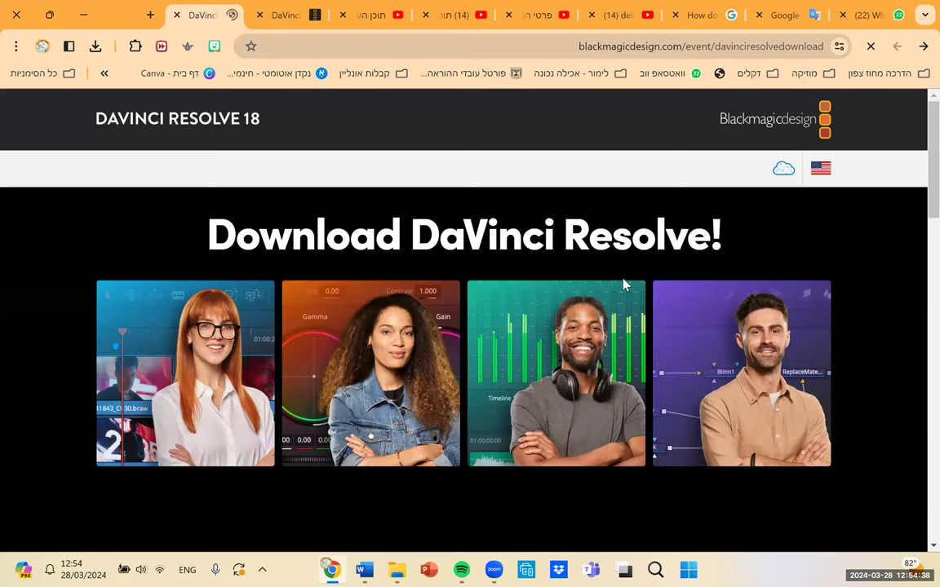
scroll(554, 254, "down", 5)
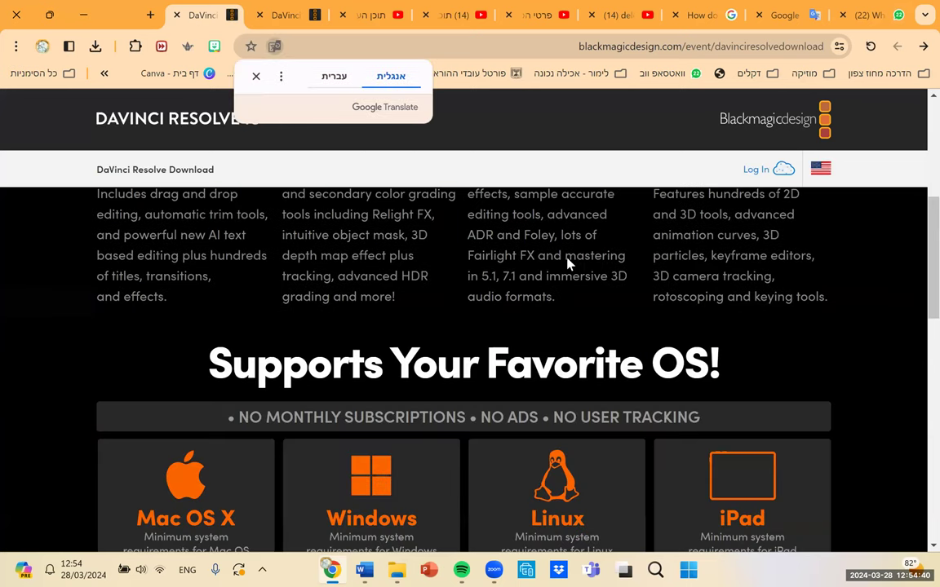
scroll(506, 254, "down", 4)
scroll(451, 254, "up", 1)
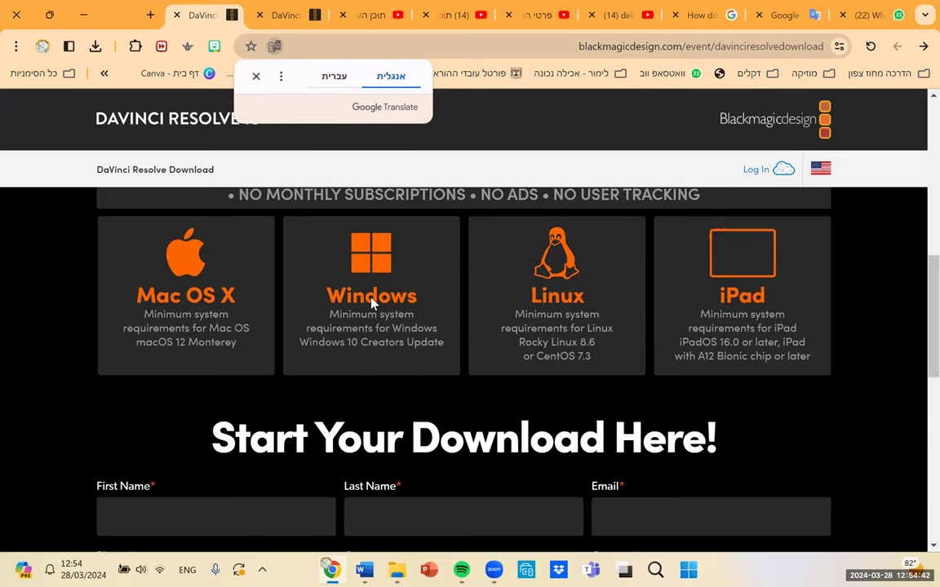
scroll(369, 267, "down", 5)
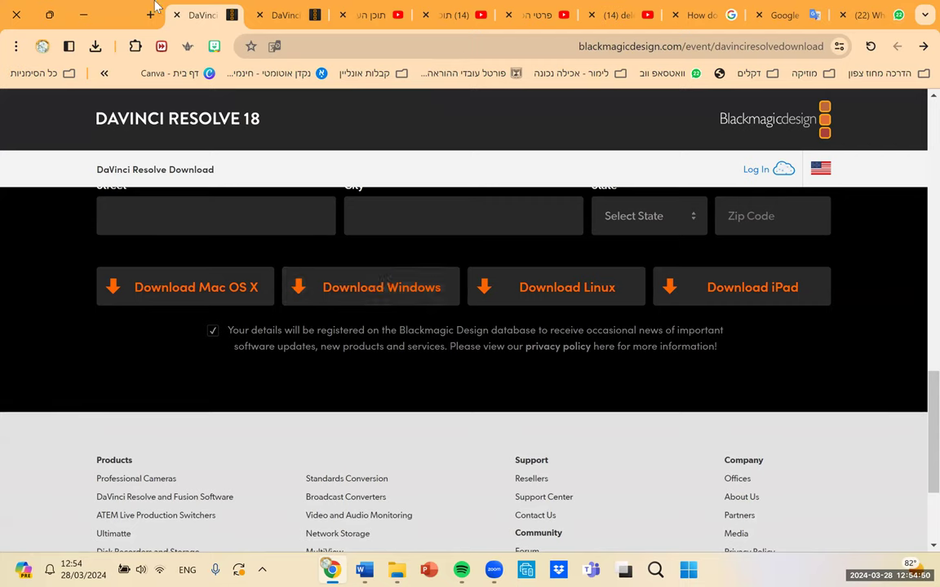
Step: Switch to DaVinci Resolve and create a new project named "טשטוש הסבר"
left_click(83, 16)
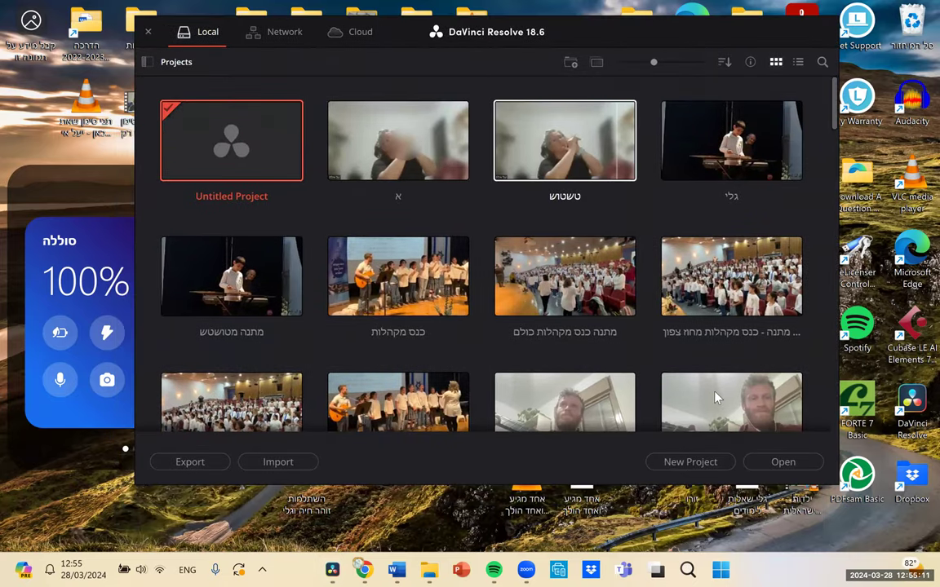
left_click(690, 462)
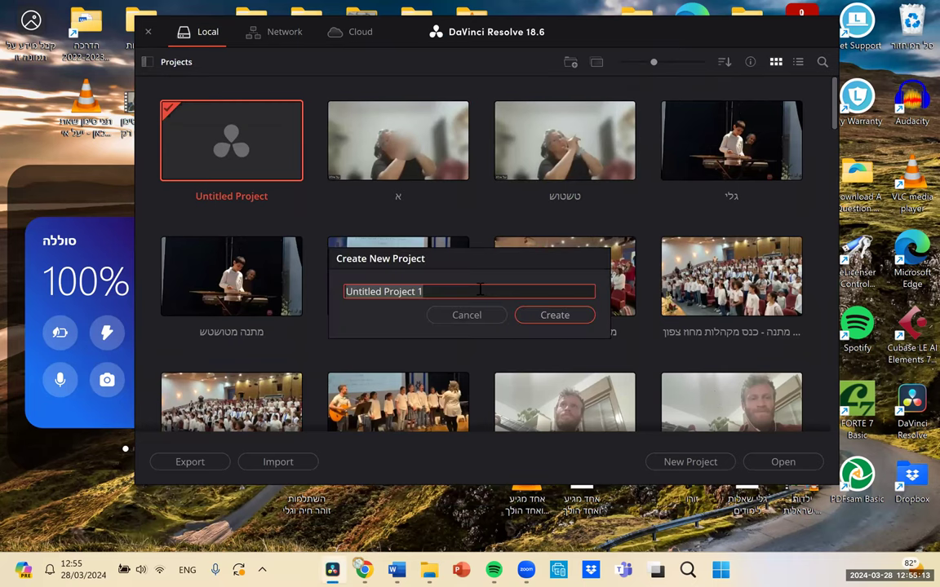
type("y")
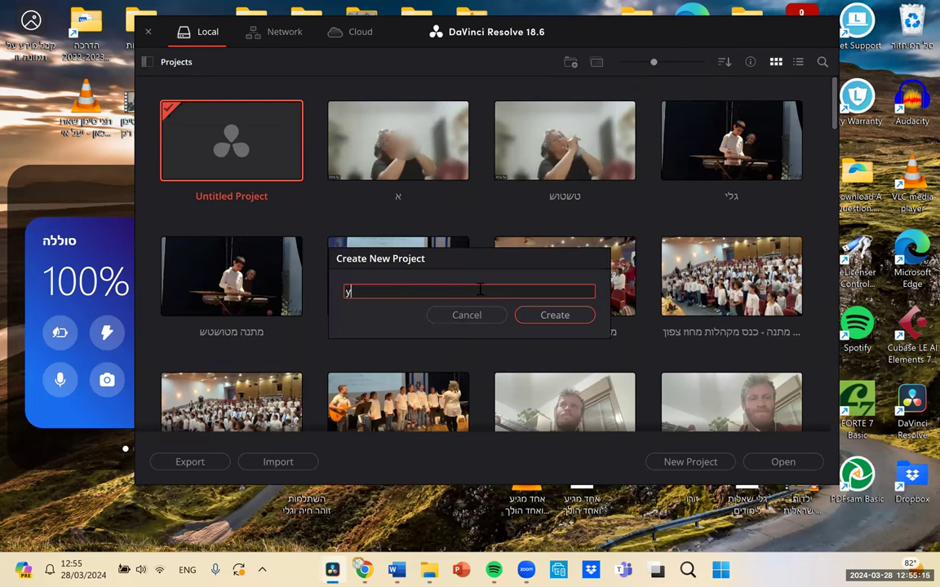
key("BackSpace")
key("alt+shift")
type("טשטוש הסבר")
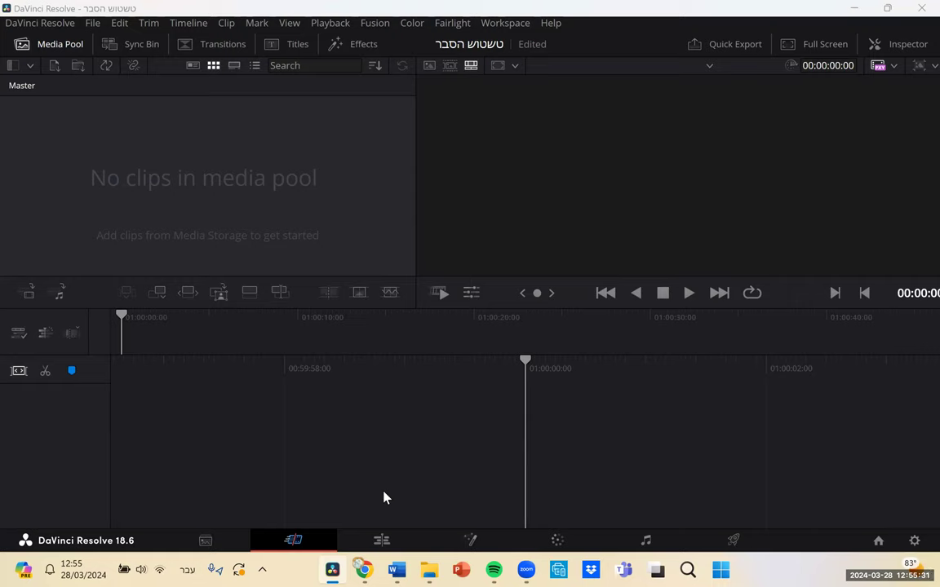
Step: Add the "שיר ערש לחצוצרה" video from the desktop folder to the timeline, changing the project frame rate to match the clip
left_click(432, 565)
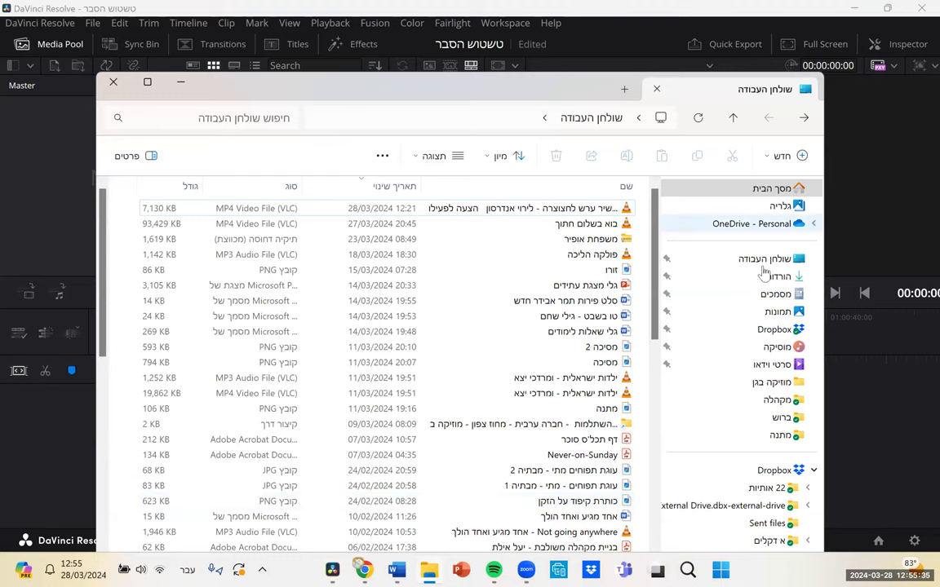
left_click(763, 263)
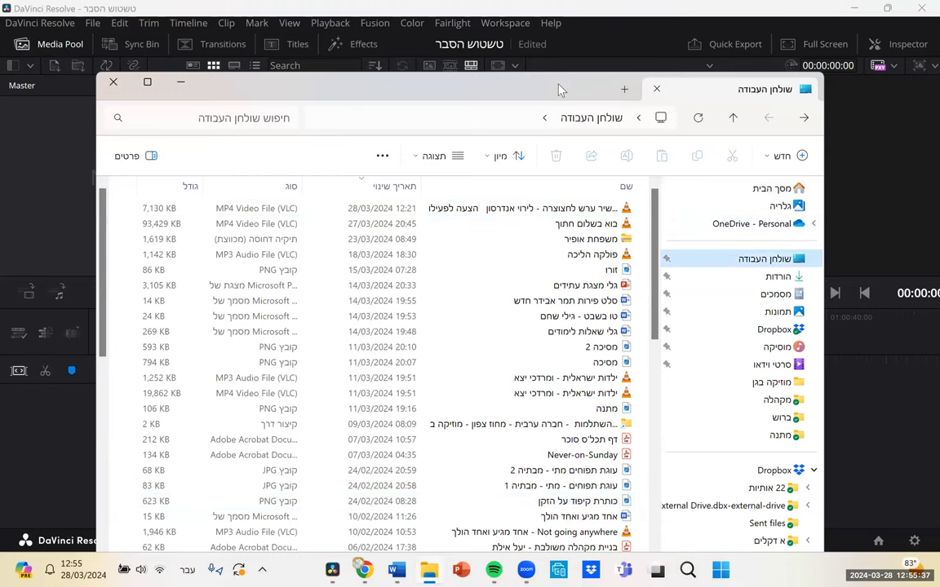
left_click_drag(560, 90, 253, 114)
left_click_drag(323, 233, 769, 429)
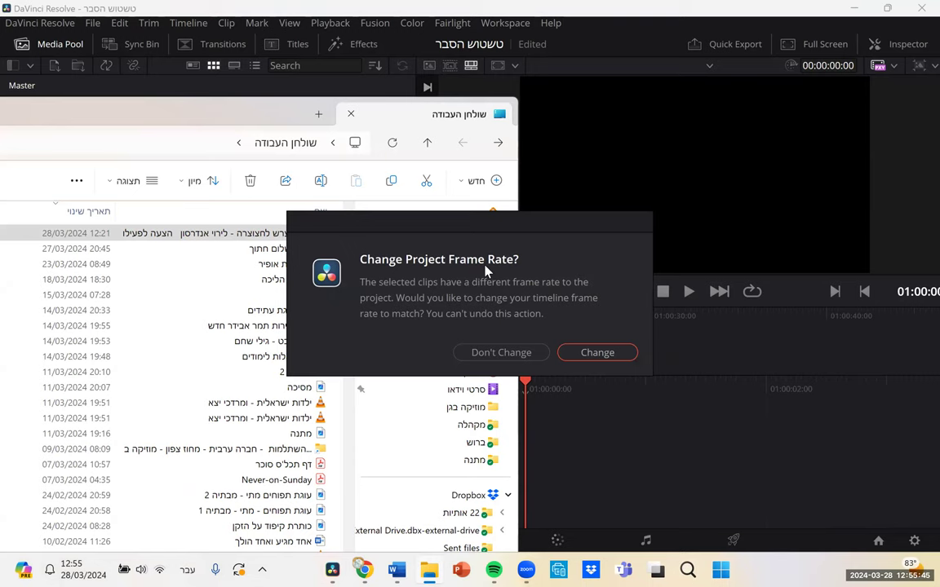
left_click(585, 352)
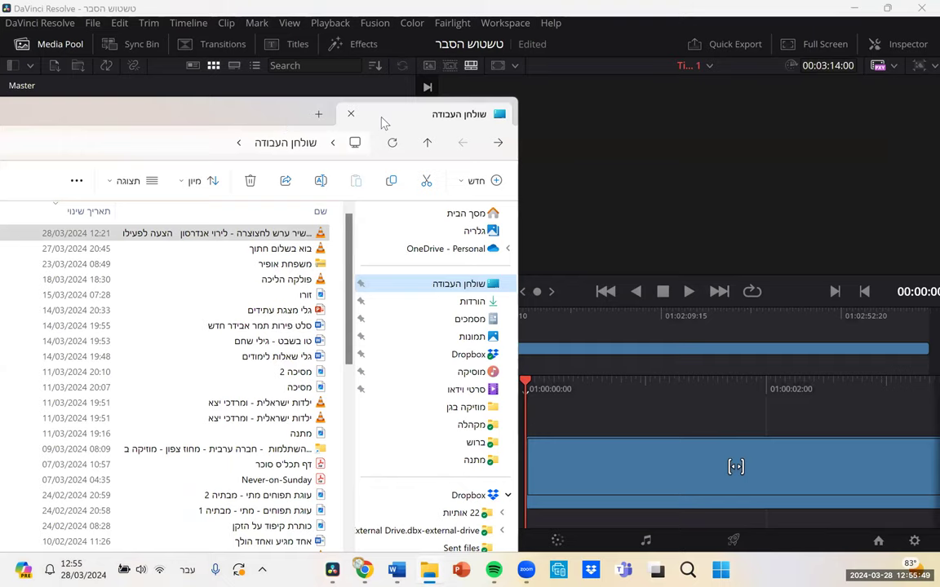
left_click_drag(383, 122, 201, 127)
left_click(60, 116)
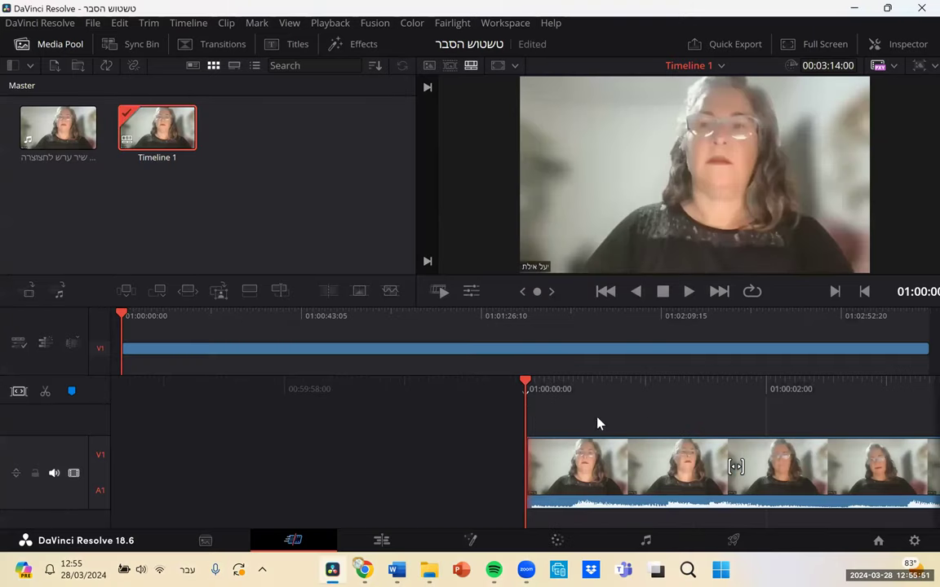
Step: Select the video clip on the timeline and show it on the Edit page
right_click(524, 459)
left_click(531, 462)
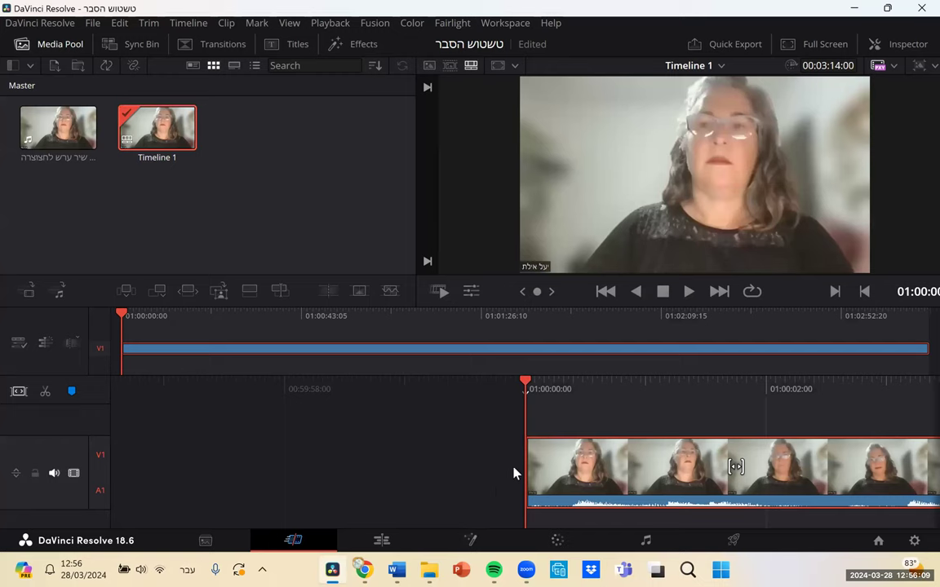
left_click(390, 542)
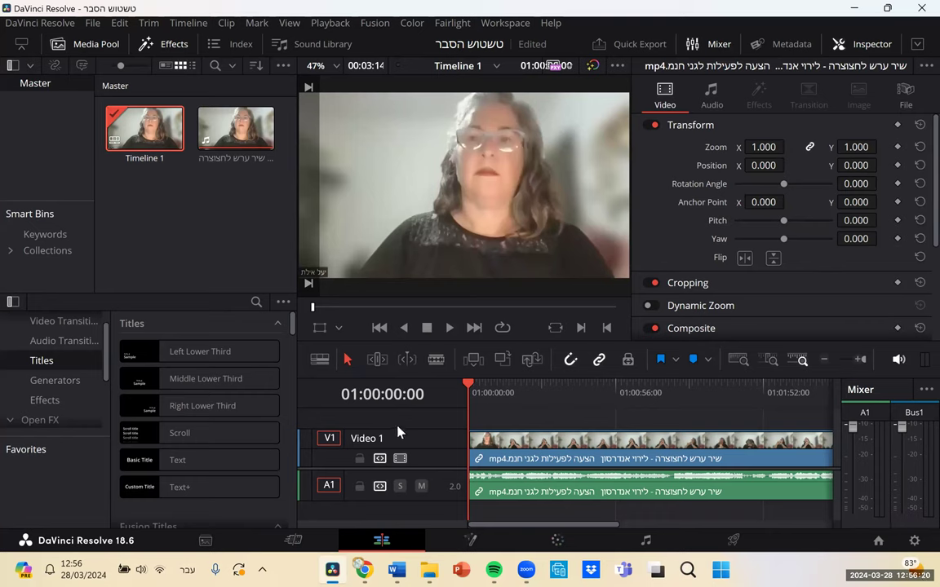
right_click(477, 423)
key("Escape")
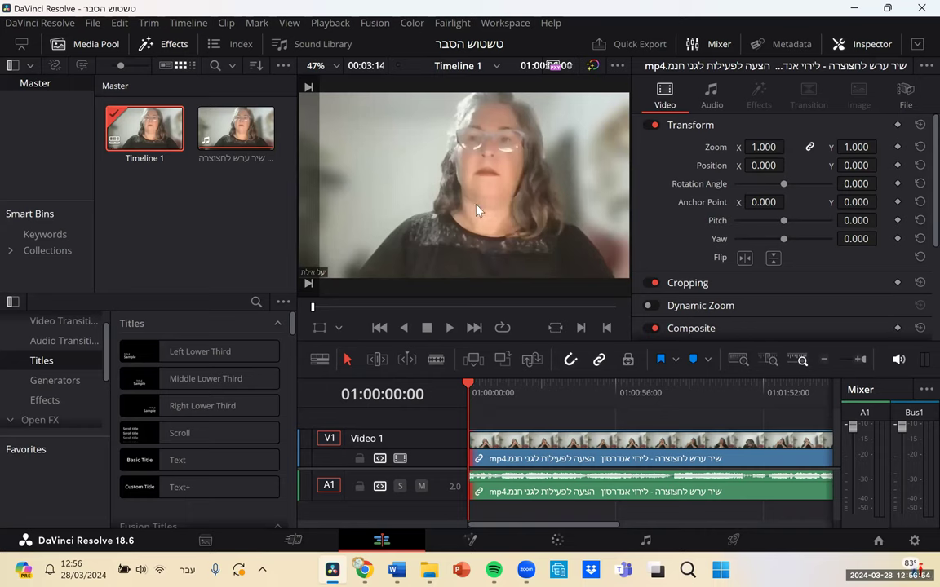
Step: On the Color page, add a circular window over the woman's face at about pan 51.9 and tilt 52.8, with Soft 1 at 0
left_click(526, 542)
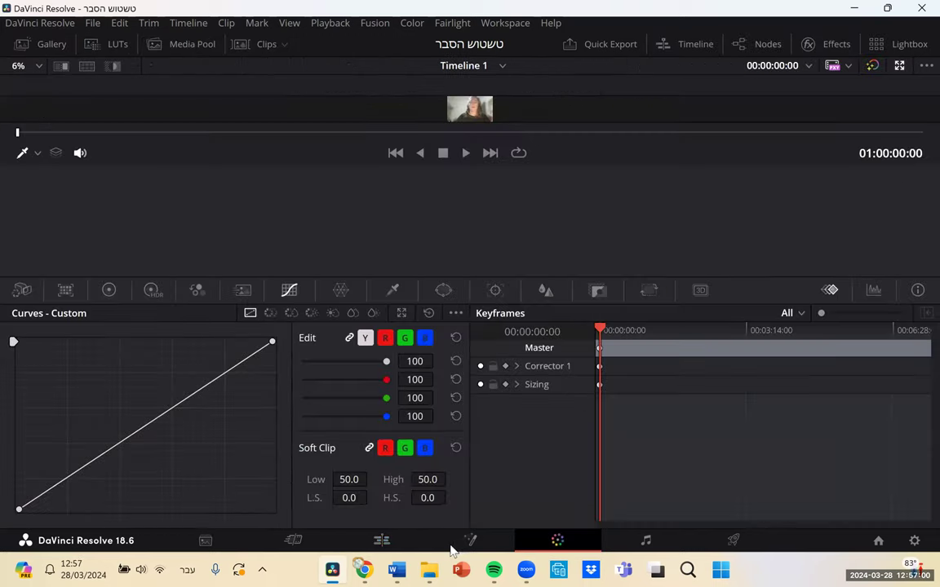
left_click(482, 544)
left_click(527, 545)
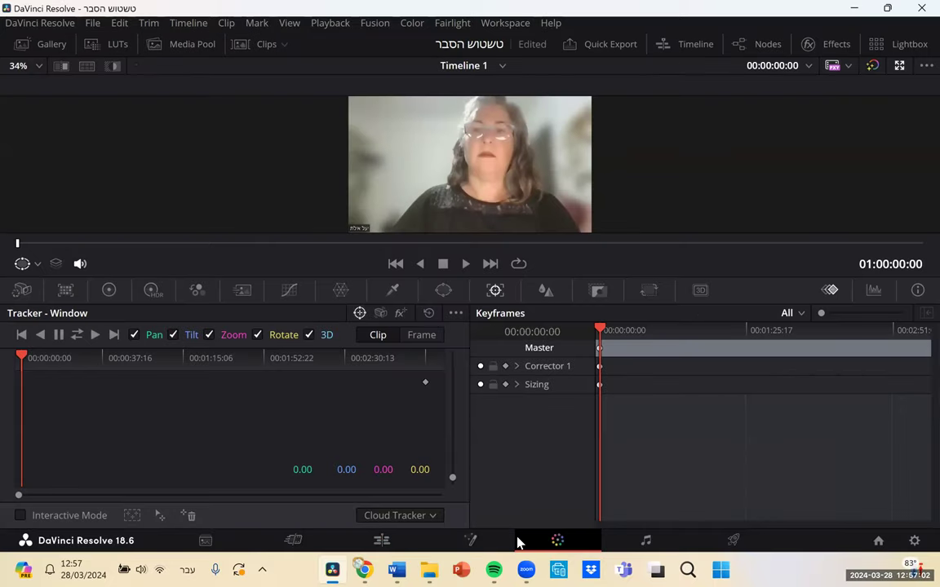
left_click(443, 290)
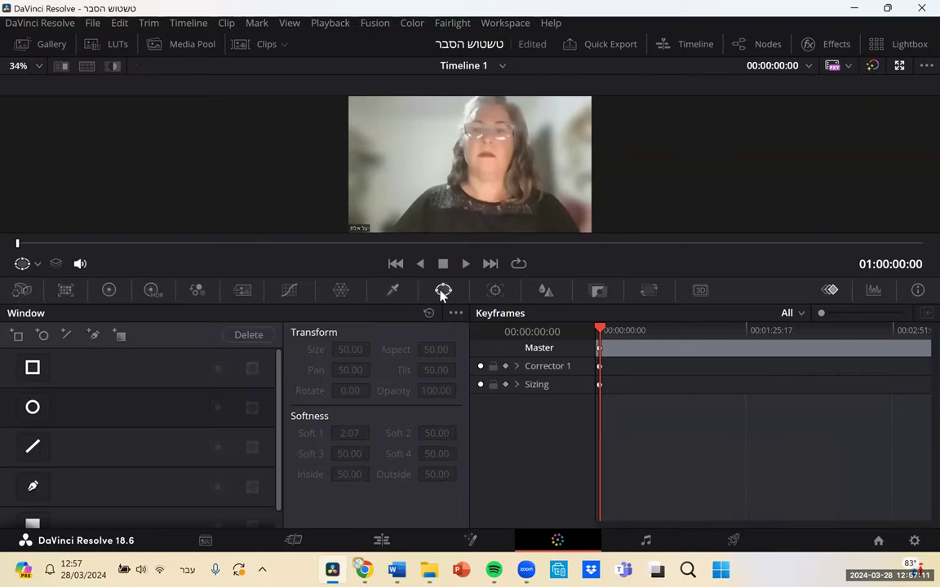
left_click(33, 409)
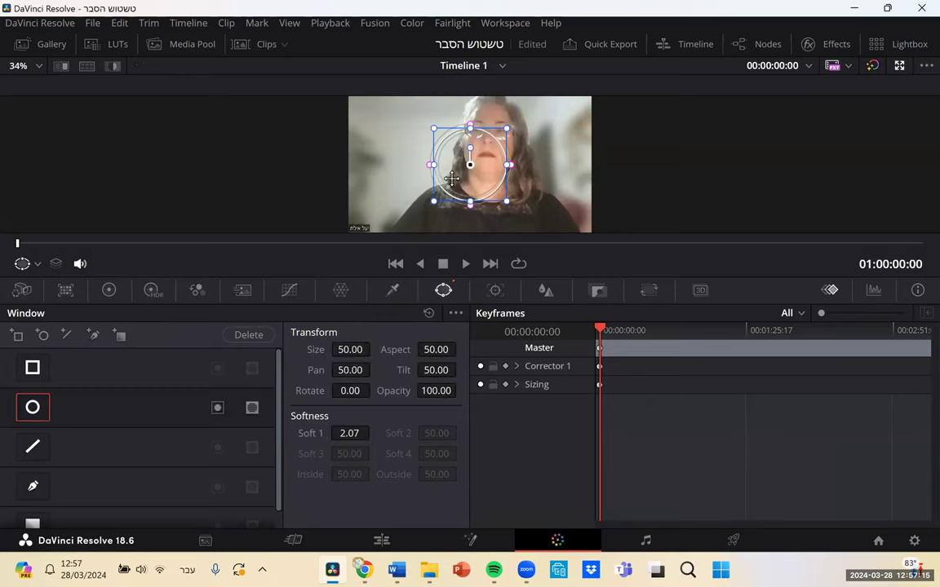
left_click_drag(461, 174, 483, 141)
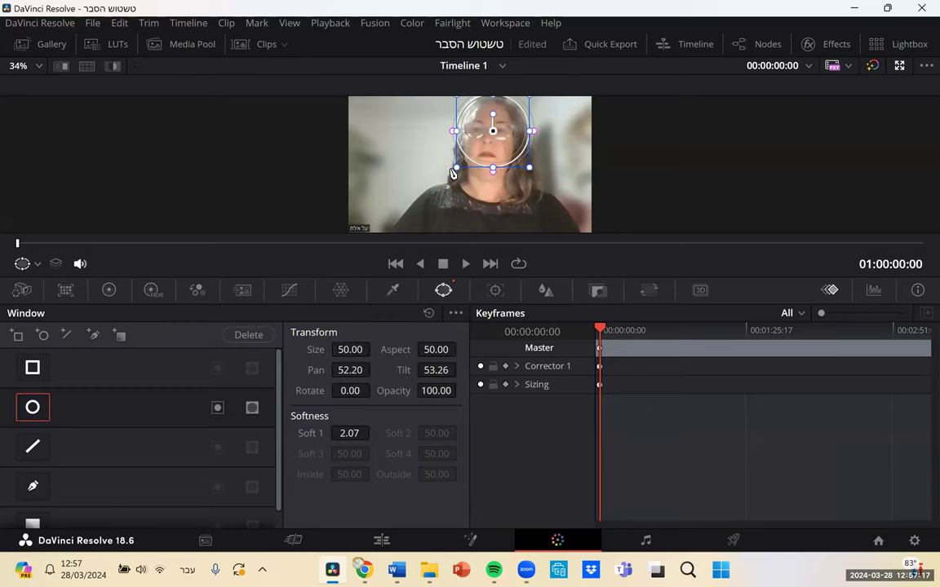
left_click_drag(459, 173, 471, 158)
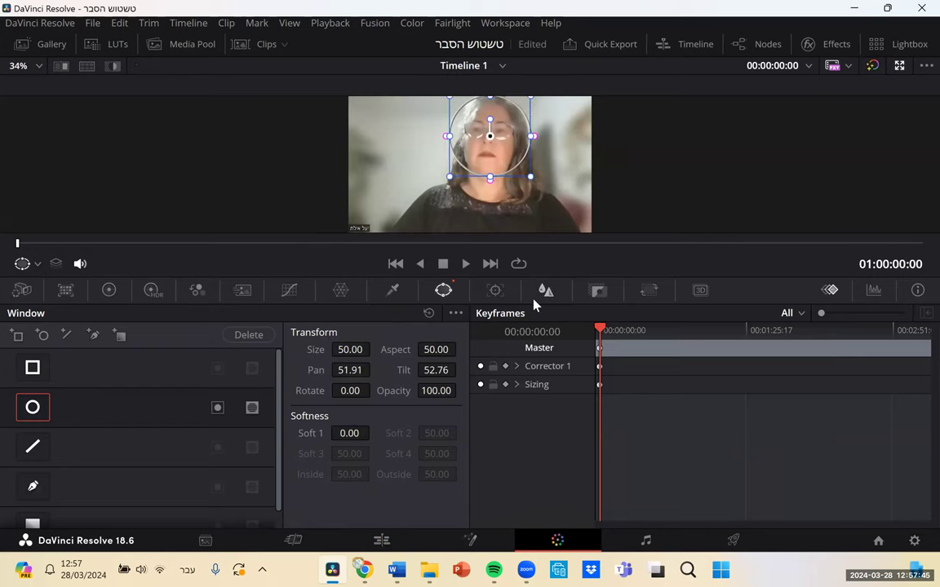
Step: Blur the area inside the circular window with a linked red, green and blue radius of 3.06
left_click(545, 291)
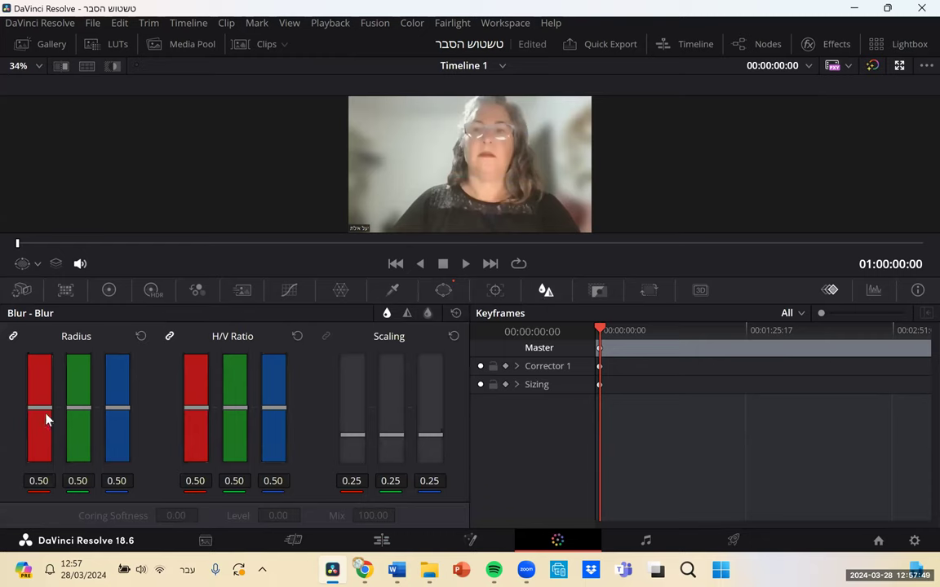
left_click_drag(46, 410, 62, 96)
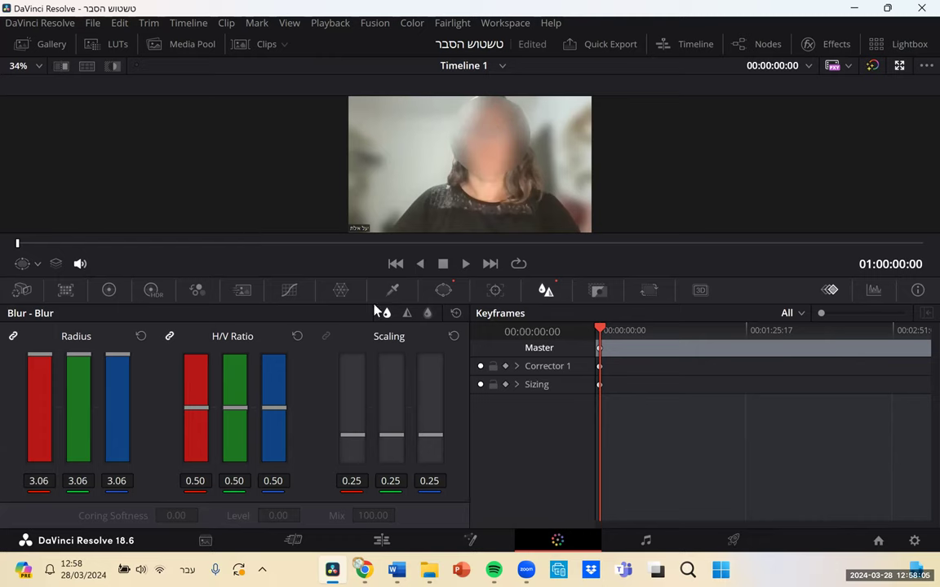
Step: In the window tracker's Frame mode, reposition the circular window over the face at 00:00:02:01
left_click(494, 293)
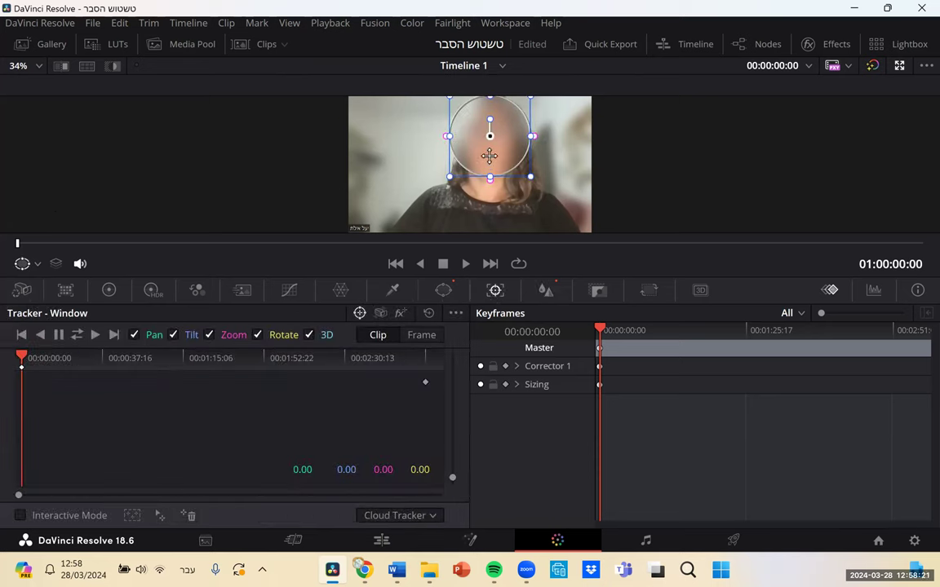
left_click_drag(23, 357, 34, 361)
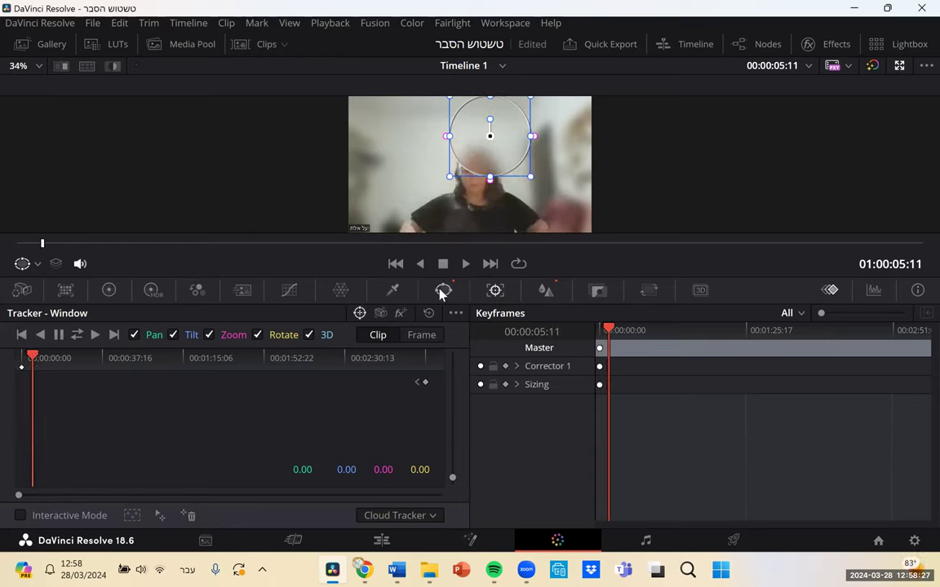
left_click_drag(31, 356, 22, 358)
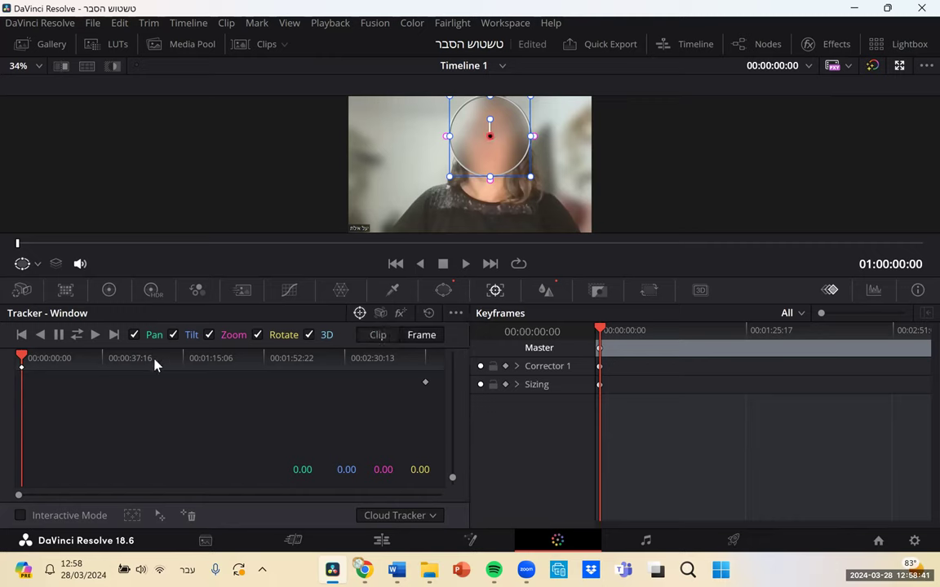
left_click_drag(26, 360, 25, 361)
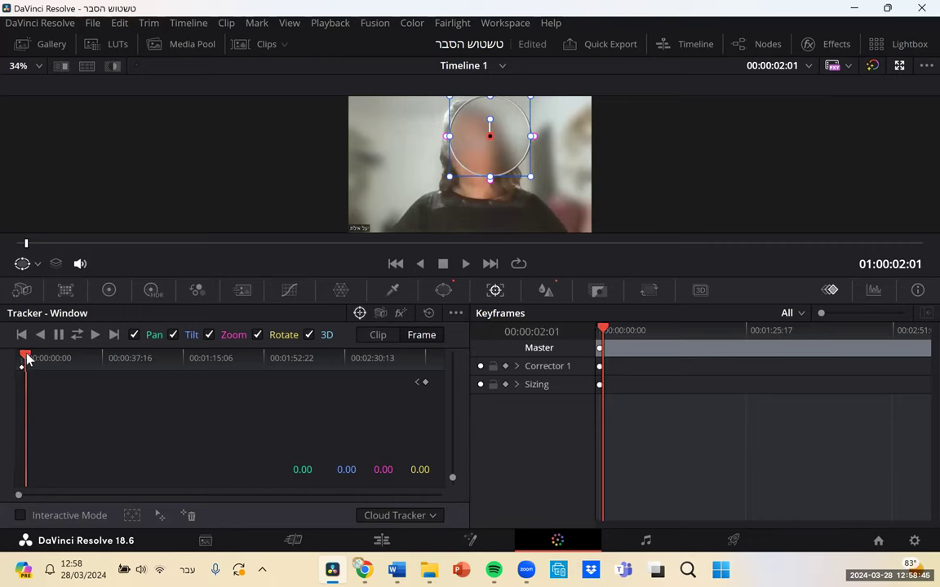
left_click_drag(485, 149, 464, 154)
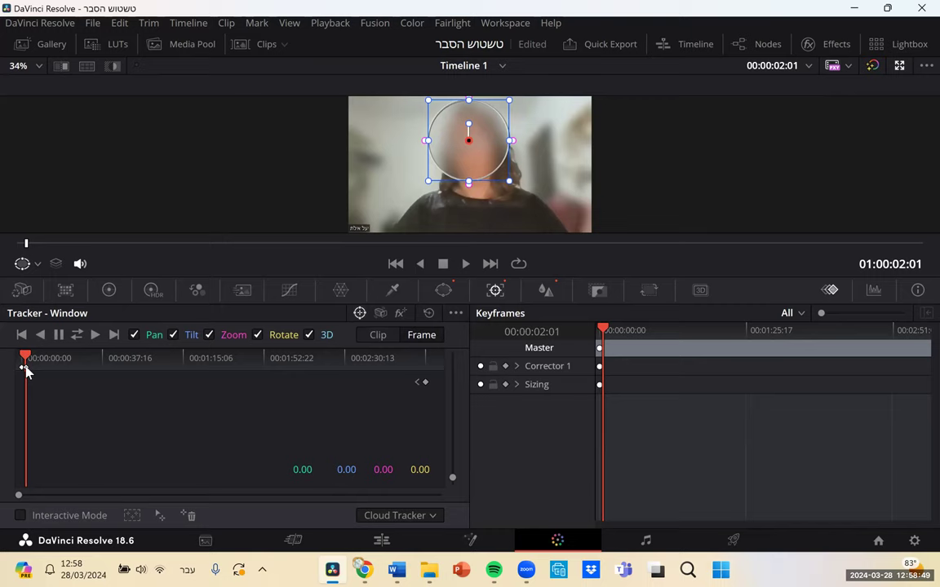
Step: At 00:00:04:11, move the circular window onto the face and shrink it to fit the head
left_click_drag(25, 369, 30, 367)
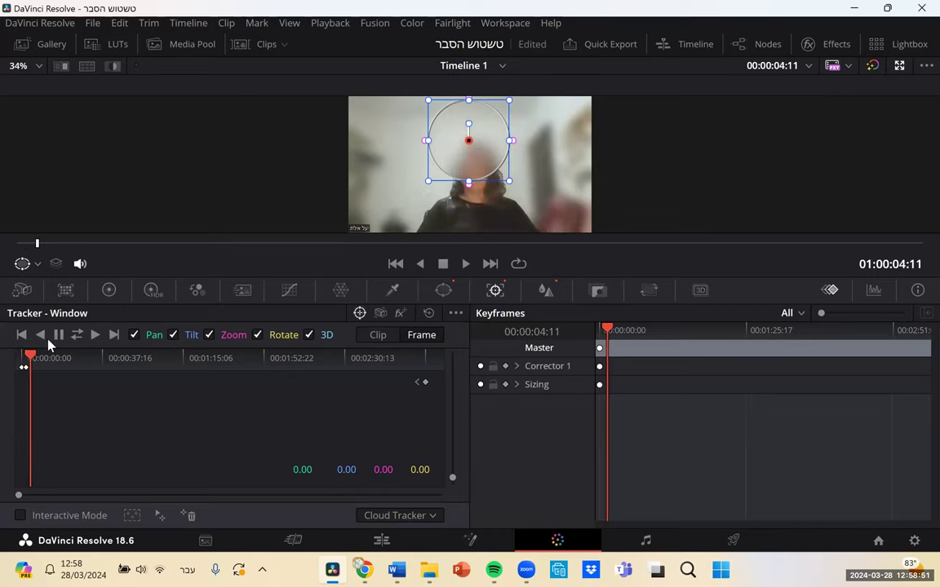
left_click_drag(456, 164, 462, 190)
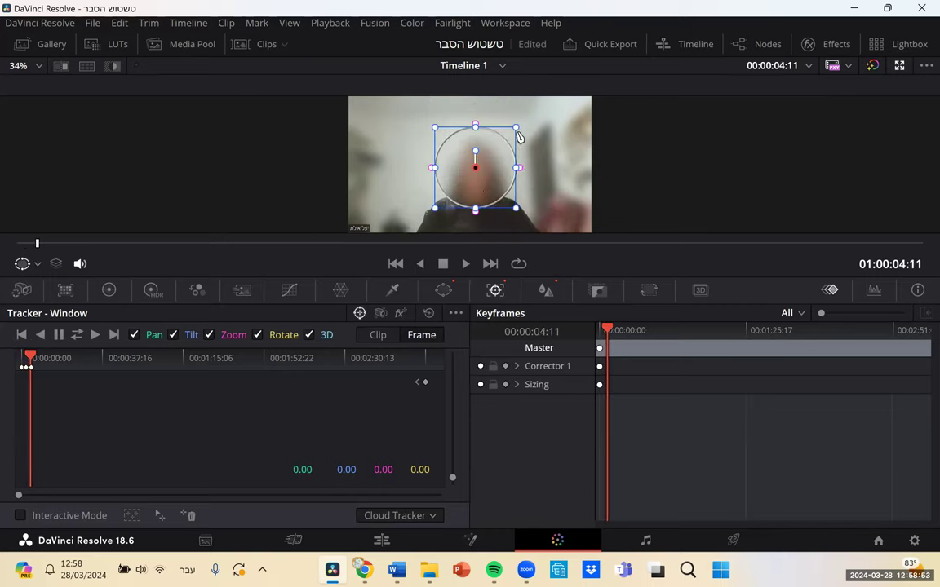
left_click_drag(517, 132, 499, 145)
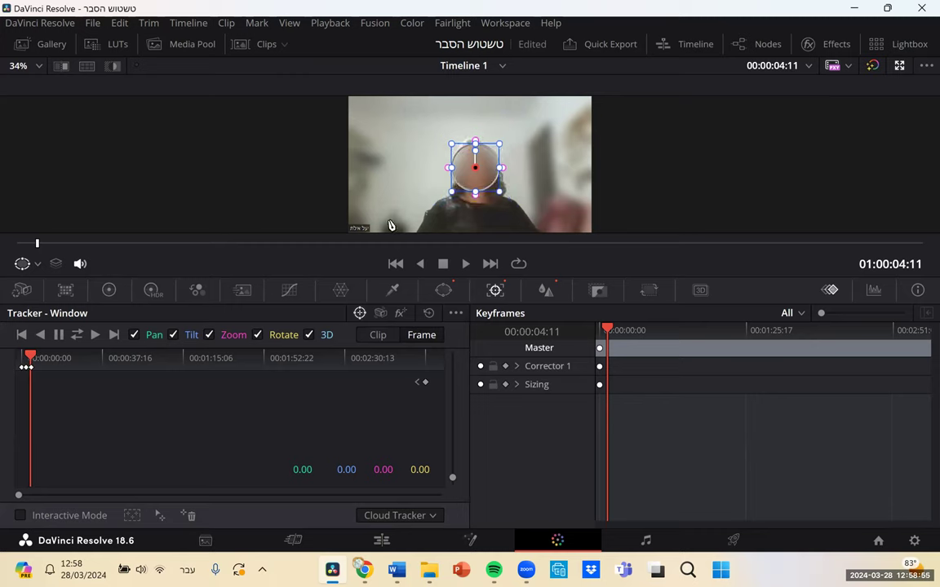
Step: Reposition the circular window for the moving face at 00:00:15:01, 00:00:19:03 and 00:00:28:01
left_click_drag(30, 357, 53, 361)
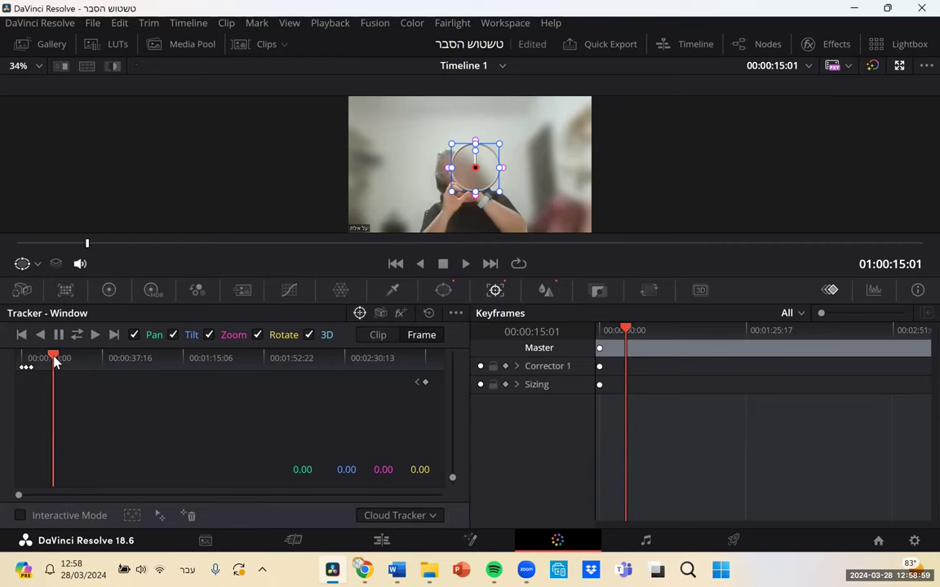
left_click_drag(457, 166, 439, 167)
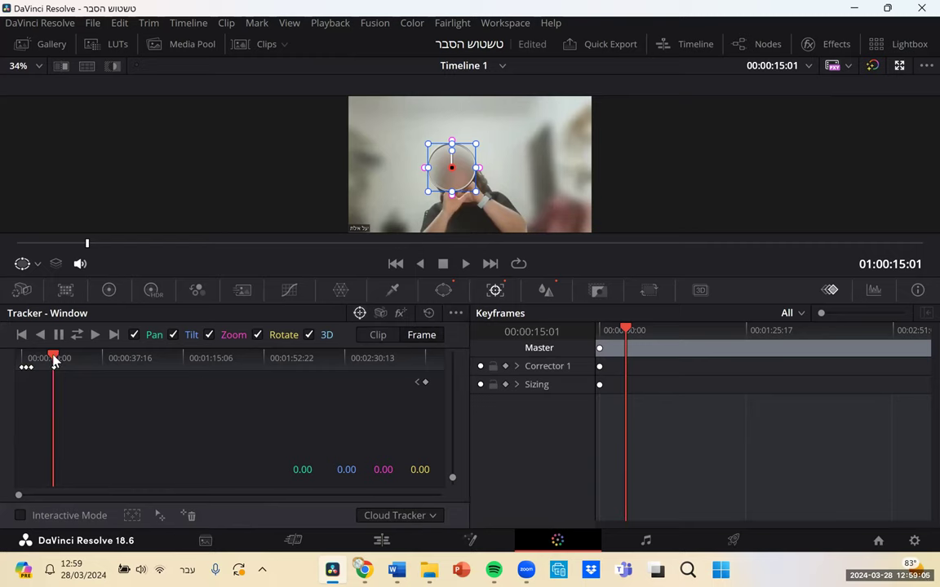
left_click_drag(56, 359, 62, 359)
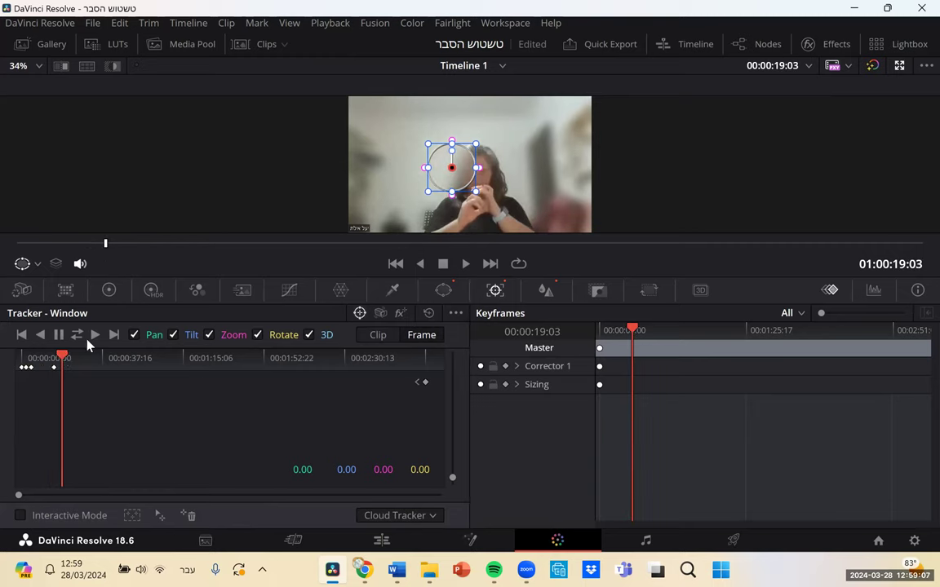
left_click_drag(455, 166, 461, 146)
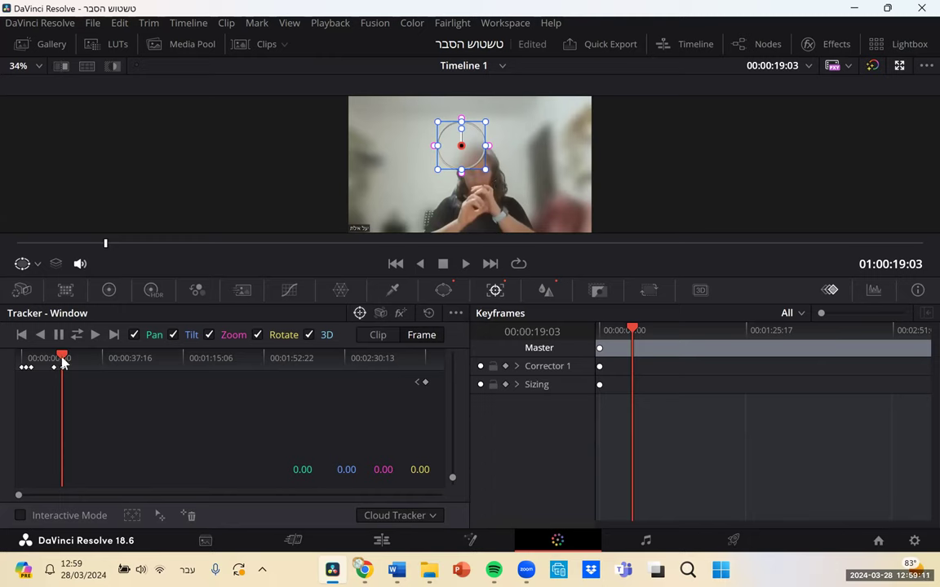
left_click(82, 365)
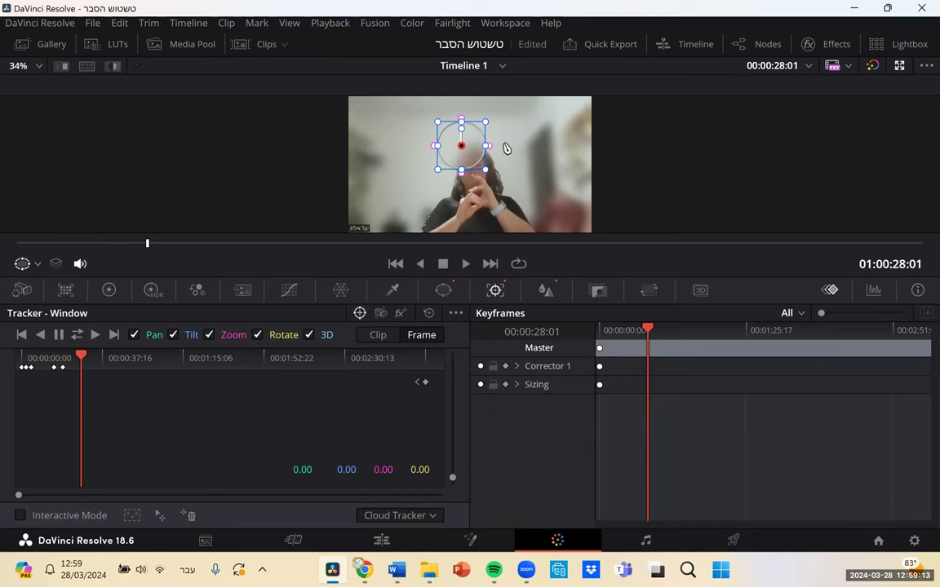
left_click_drag(459, 146, 472, 173)
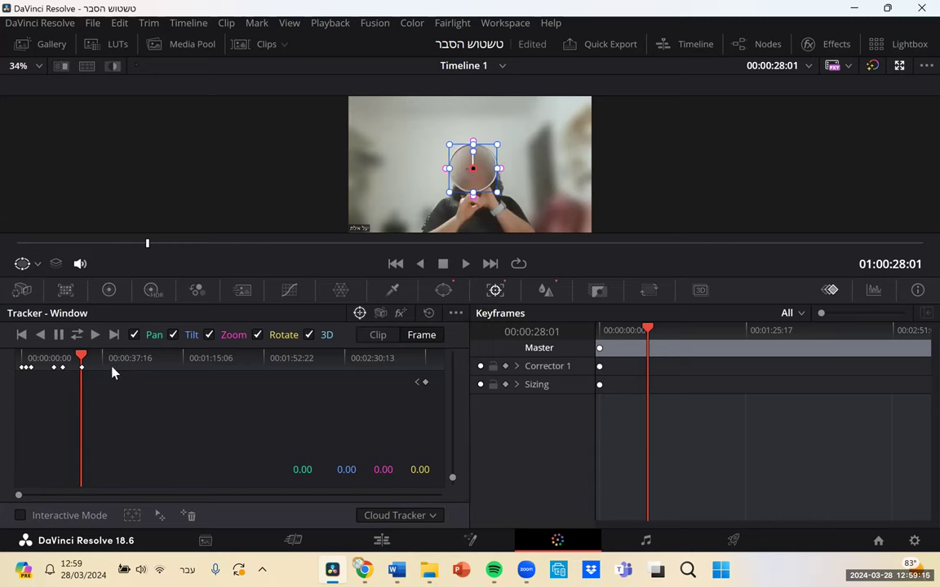
Step: Delete the misplaced tracker keyframe near 00:00:19:03 and reposition the circular window over the face at 00:00:19:12
left_click_drag(81, 357, 65, 361)
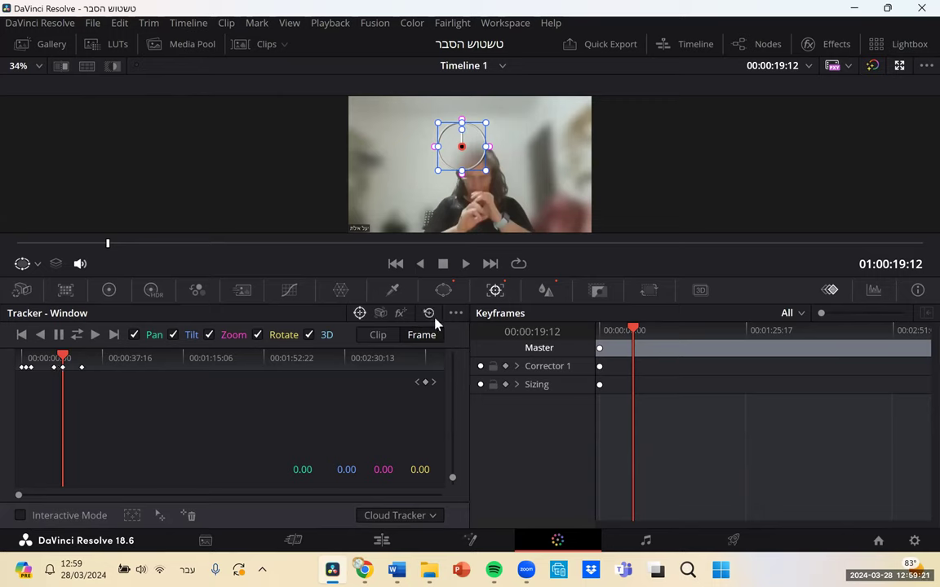
left_click(456, 313)
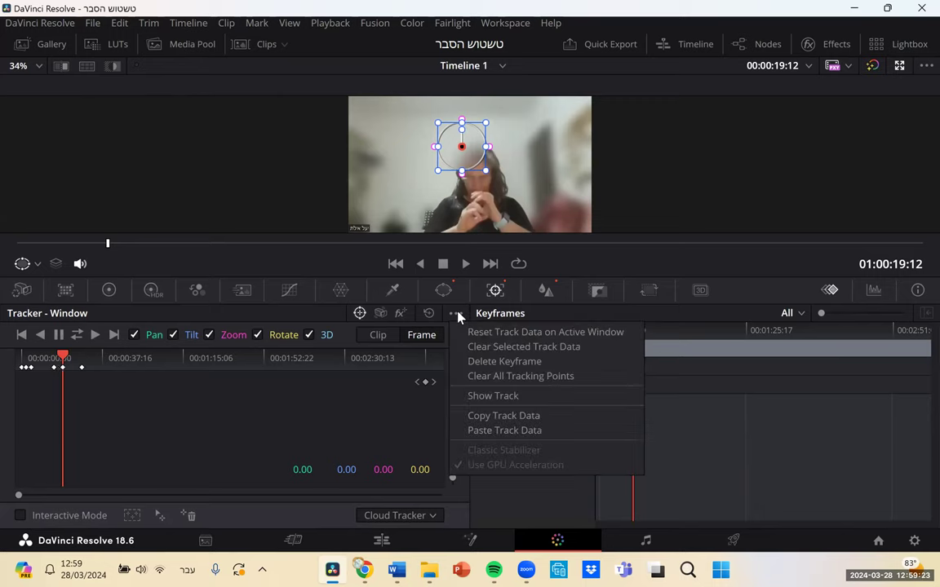
left_click(492, 364)
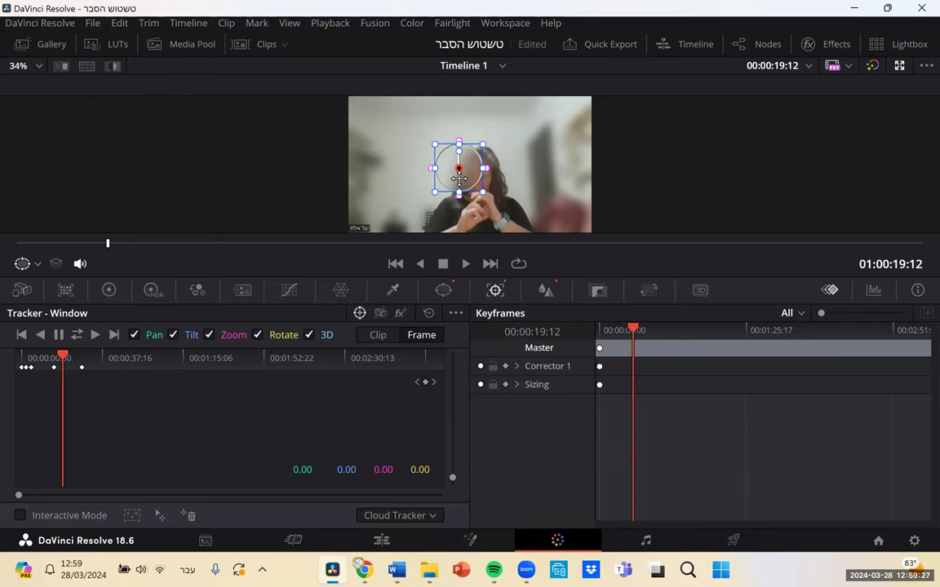
left_click_drag(459, 177, 476, 168)
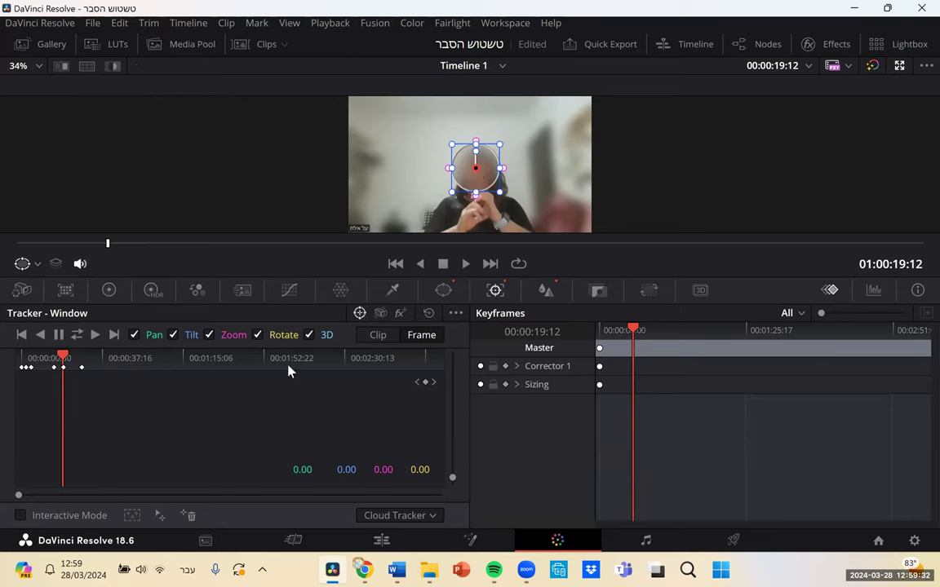
Step: Play the clip on the Edit page to check the blur, then on the Color page recentre the window over the face at 00:00:10:07
left_click_drag(64, 357, 81, 359)
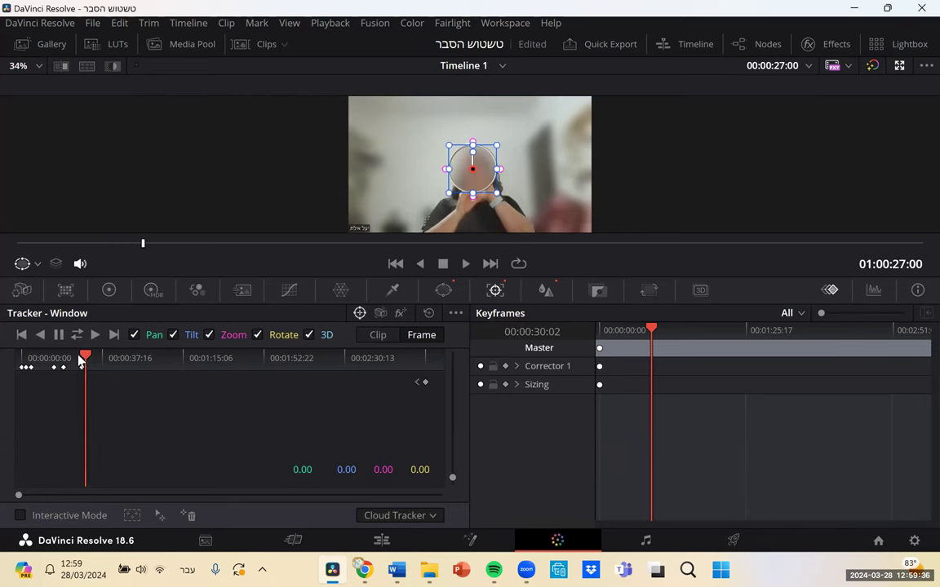
left_click(363, 540)
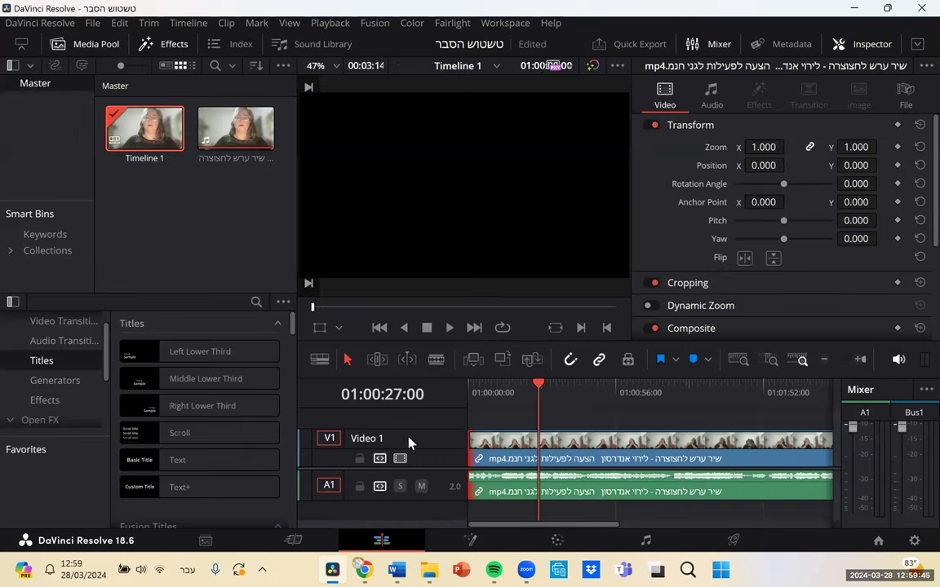
left_click_drag(351, 309, 327, 316)
key("space")
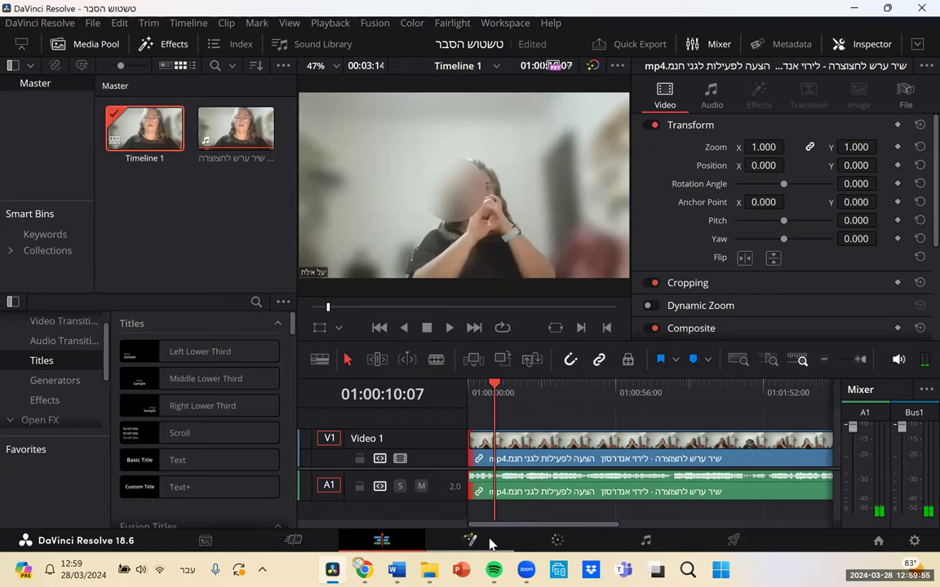
left_click(461, 541)
left_click(539, 544)
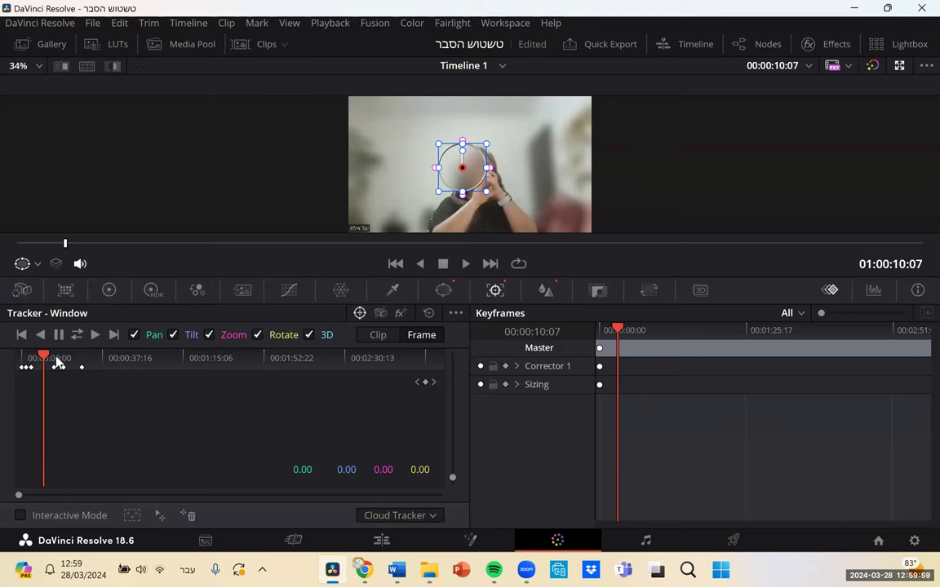
left_click_drag(485, 166, 486, 172)
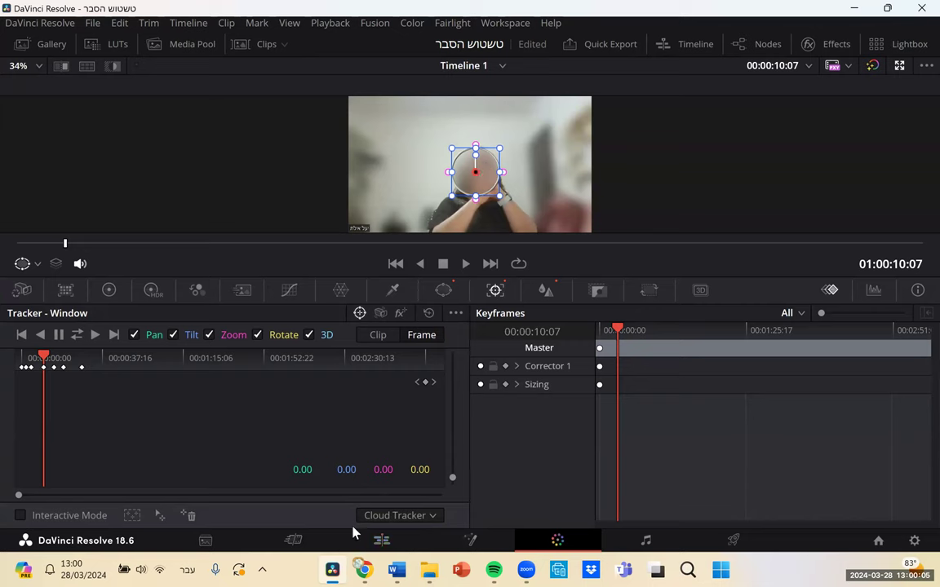
Step: Check the blur on the Edit page and recentre the circular window over the face at 00:00:13:03
left_click(377, 540)
left_click_drag(327, 307, 330, 311)
left_click(457, 540)
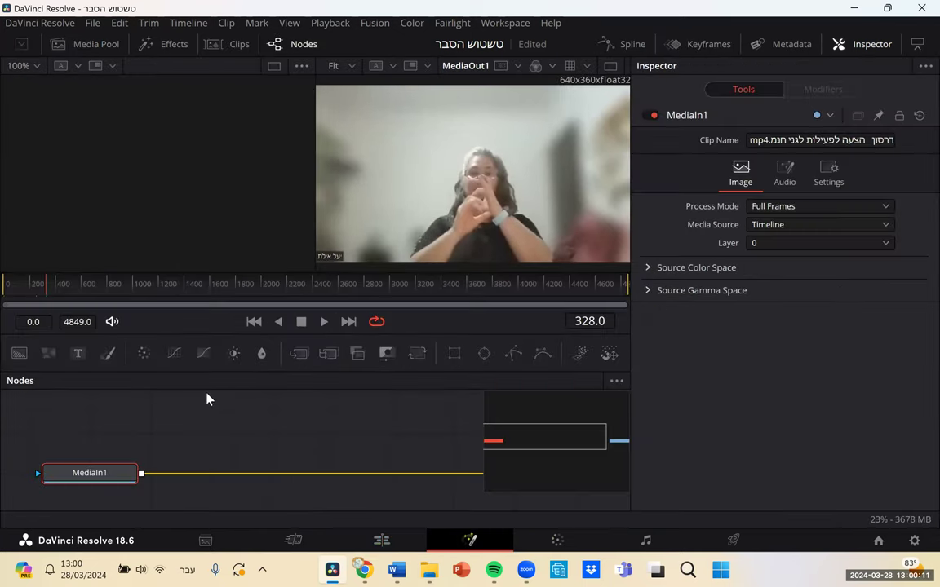
left_click(381, 540)
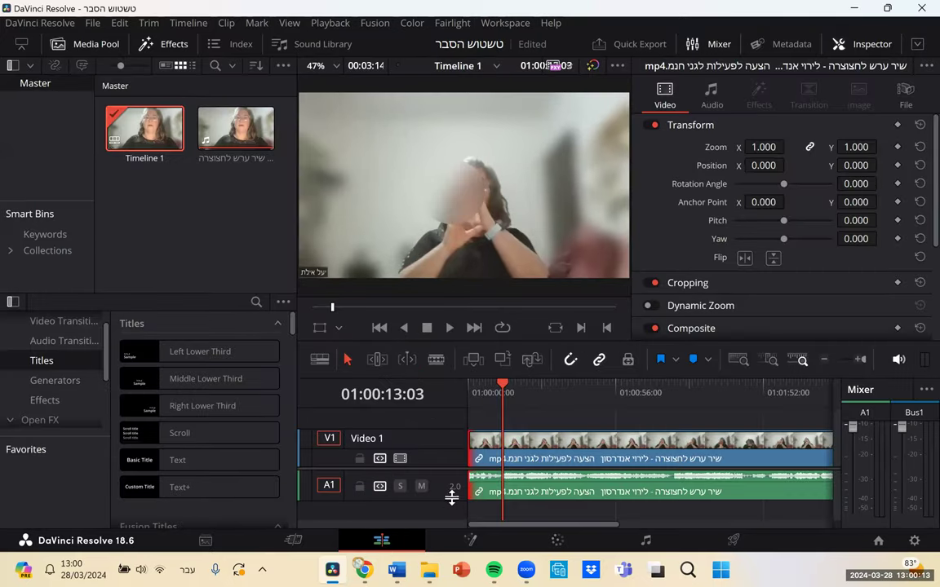
left_click(553, 540)
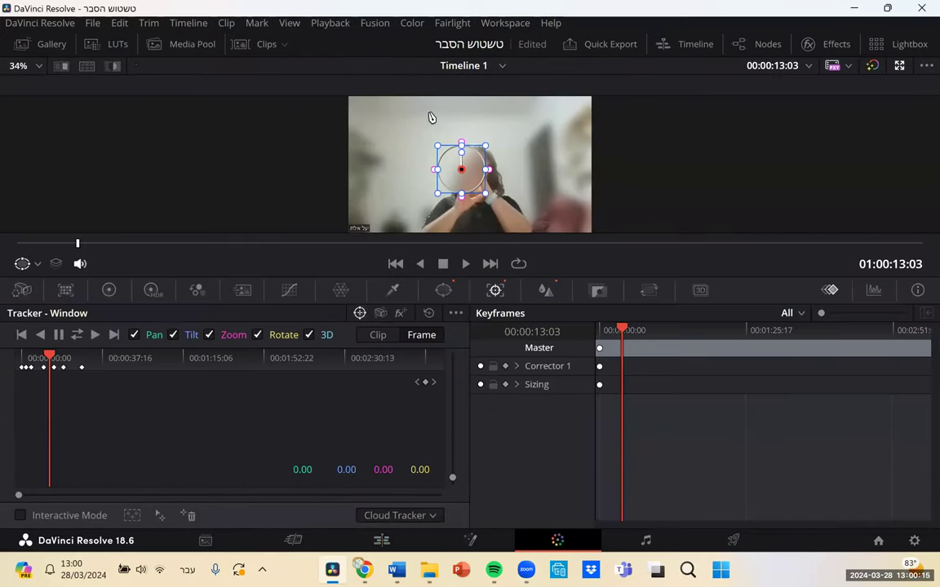
left_click_drag(418, 163, 432, 167)
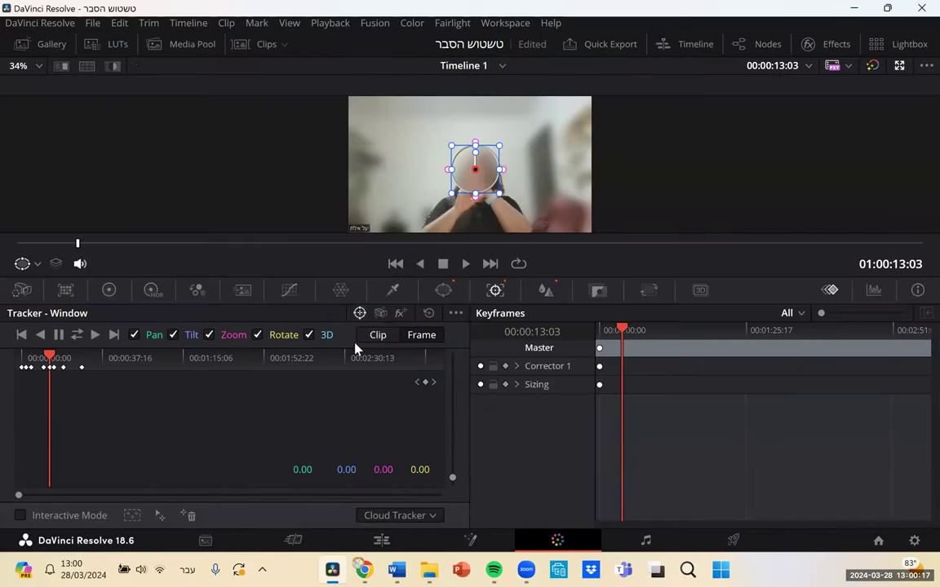
Step: Play on from 01:00:13:03 on the Edit page and recentre the circular window over the face at 00:00:16:22
left_click(381, 540)
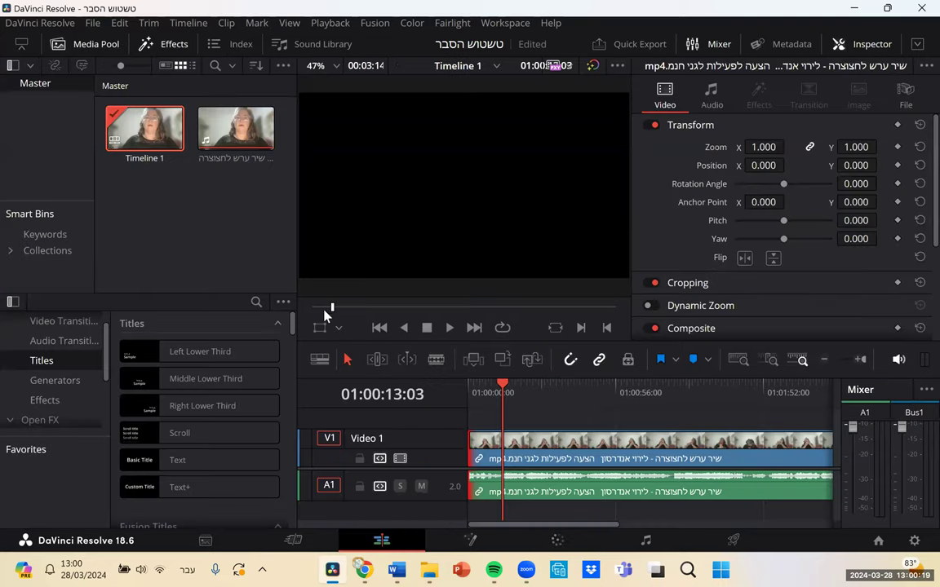
key("space")
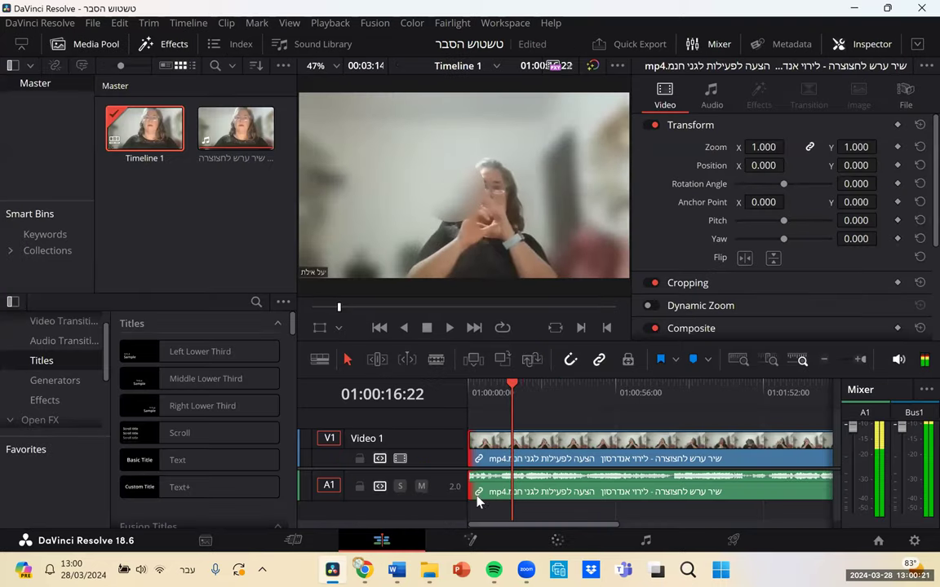
left_click(556, 540)
left_click_drag(462, 165, 487, 167)
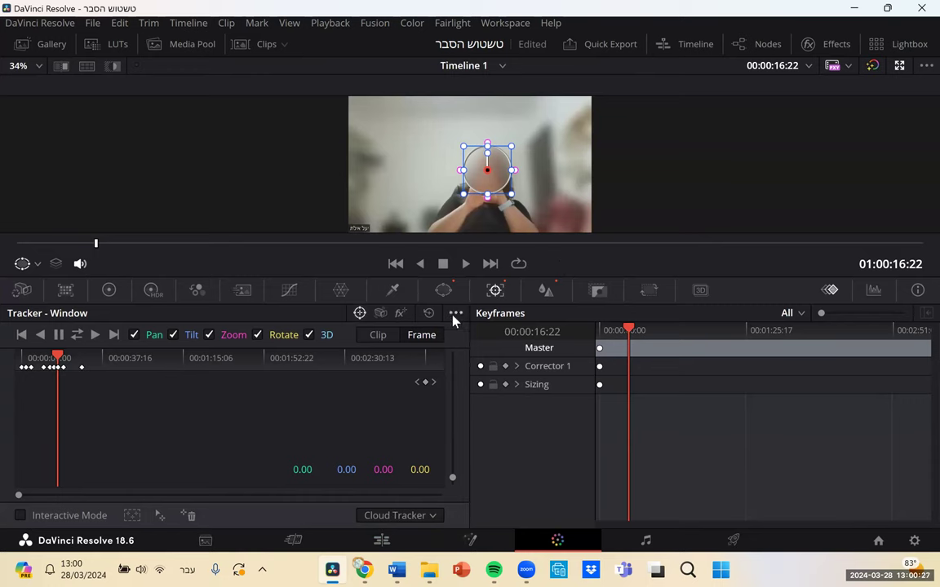
Step: View the blurred frame on the Edit page and choose the YouTube 1080p render preset on the Deliver page
left_click(403, 538)
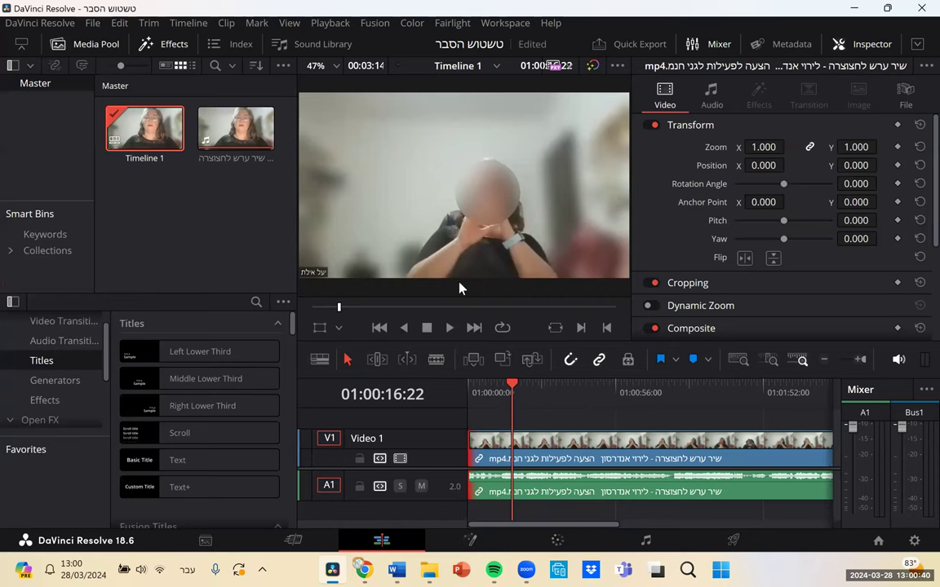
left_click(708, 544)
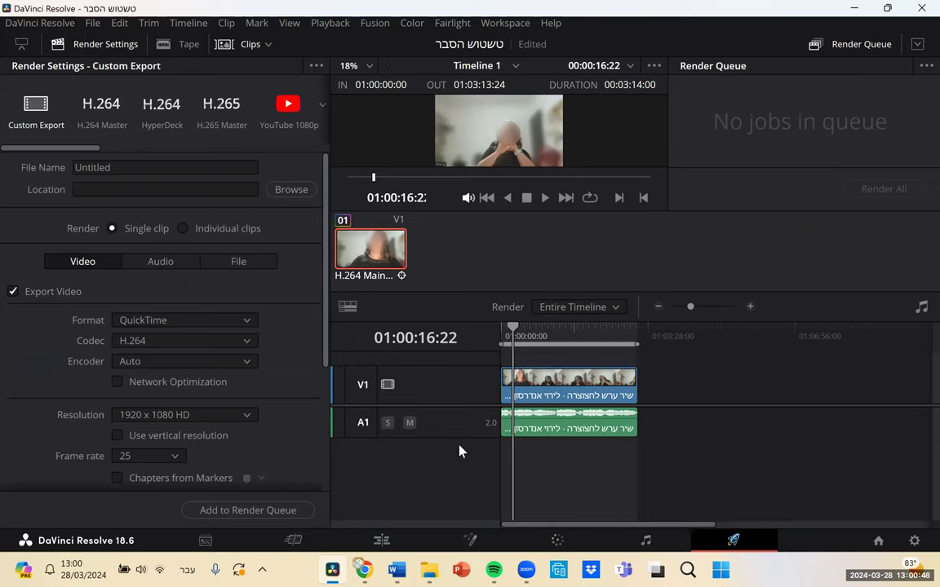
left_click(312, 112)
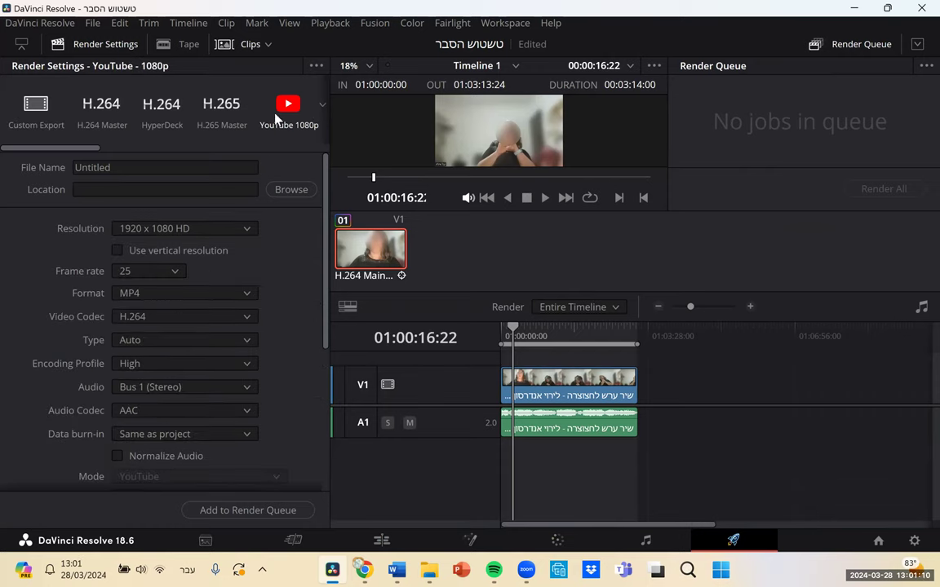
Step: Name the export file טשטוש הדרכה and set its location to the Desktop
left_click(106, 165)
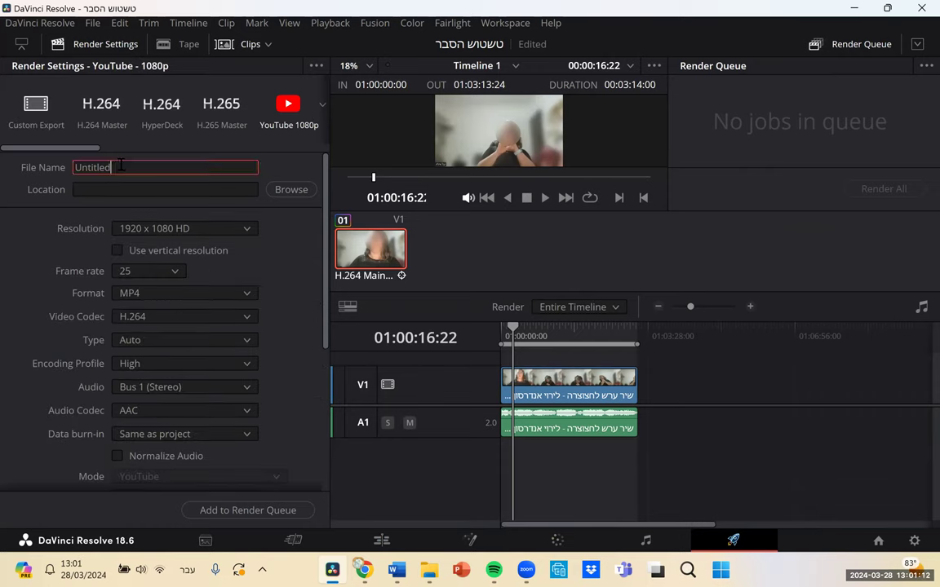
left_click_drag(106, 164, 74, 166)
key("BackSpace")
type("טשטוש הדרכה")
left_click(104, 188)
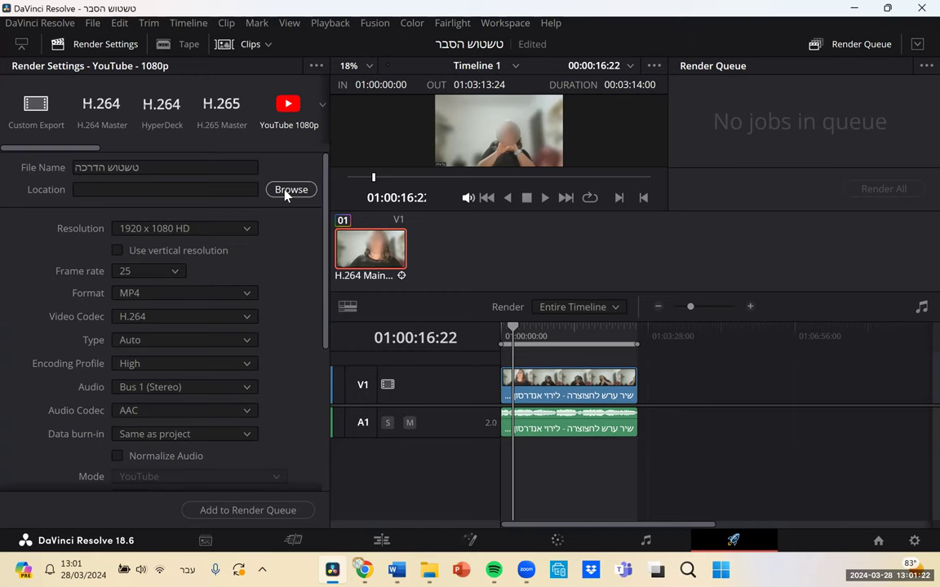
left_click(285, 190)
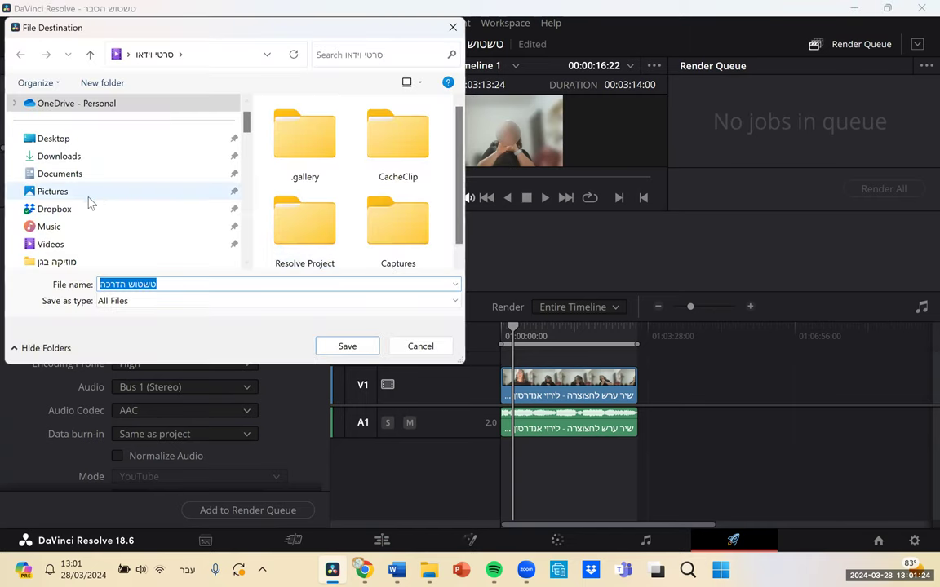
left_click(65, 137)
left_click(330, 341)
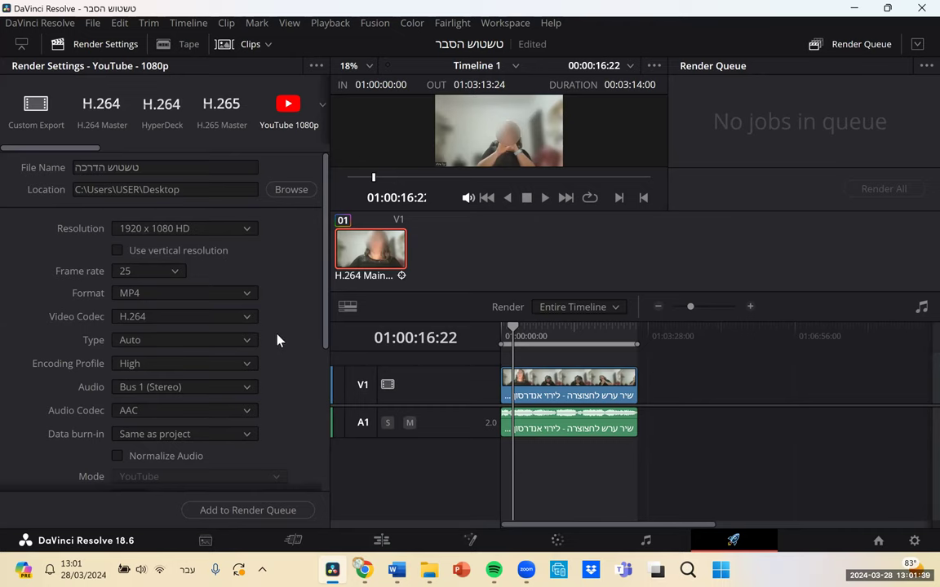
Step: Fill in the YouTube upload details with title טשטוש הדרכה, privacy Public and description זה הדרכה לסרטון טשטוש
scroll(276, 346, "down", 5)
scroll(272, 359, "down", 3)
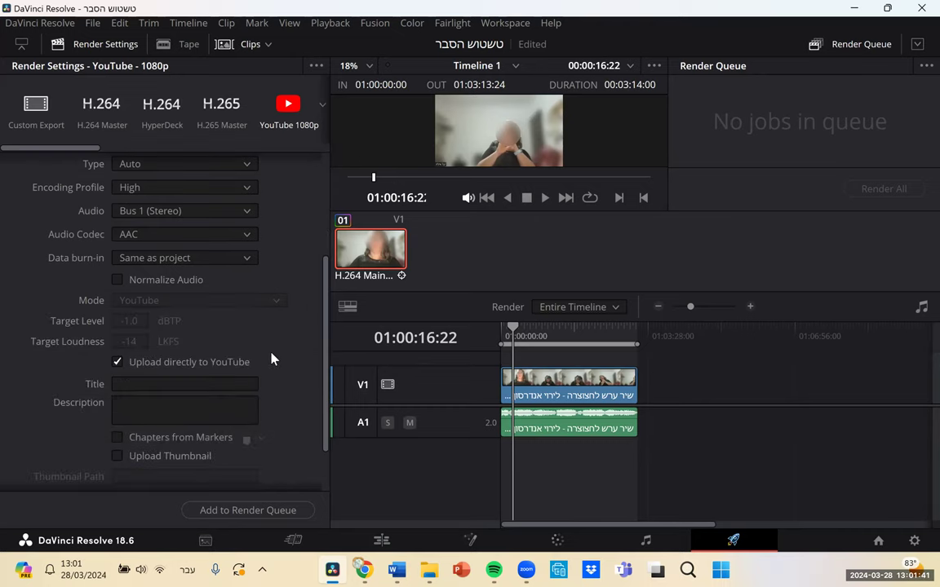
left_click(244, 340)
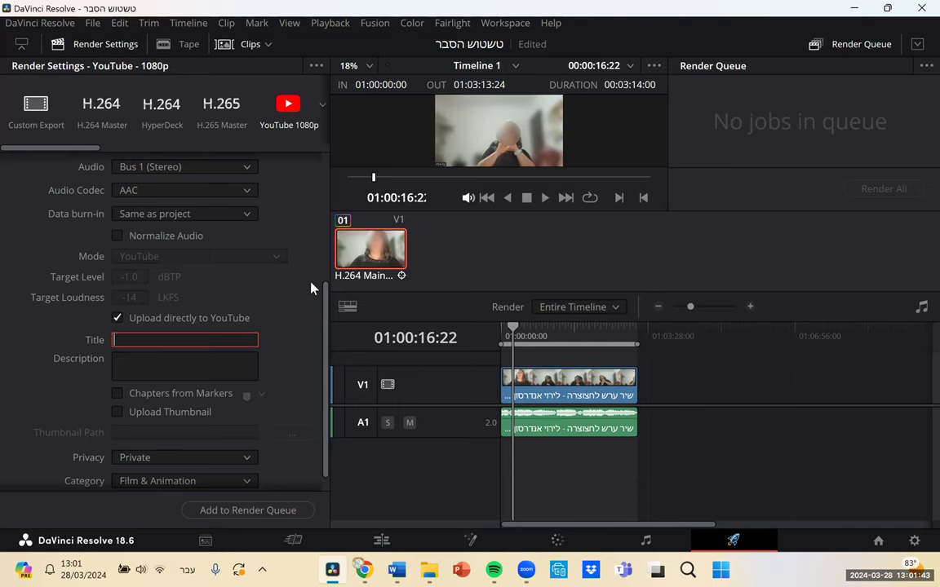
type("טשטוש הדרכה")
left_click(141, 459)
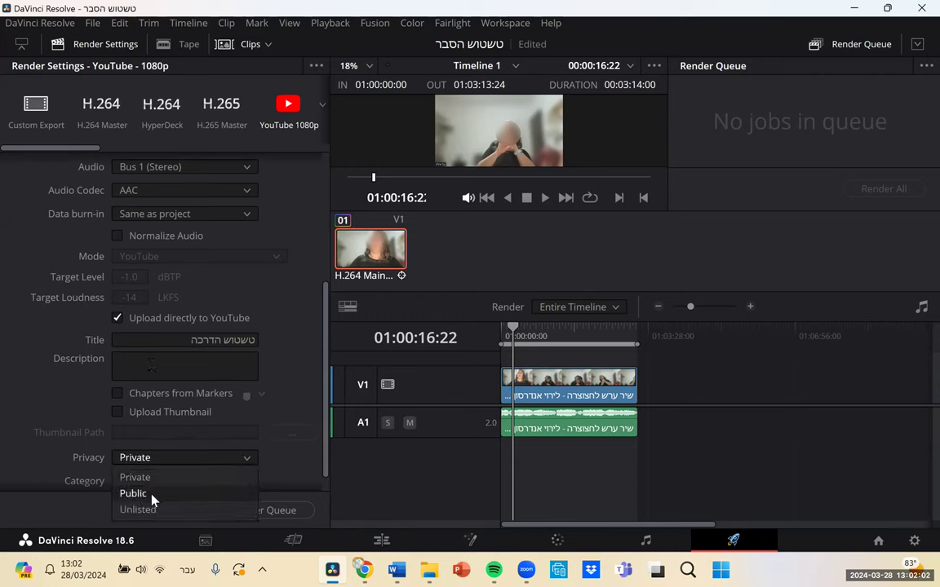
left_click(133, 494)
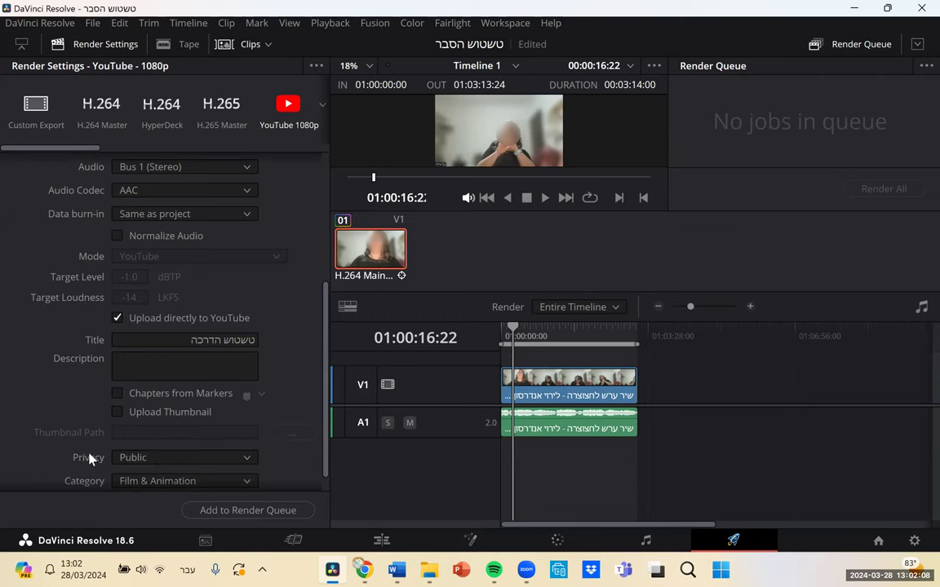
left_click(133, 370)
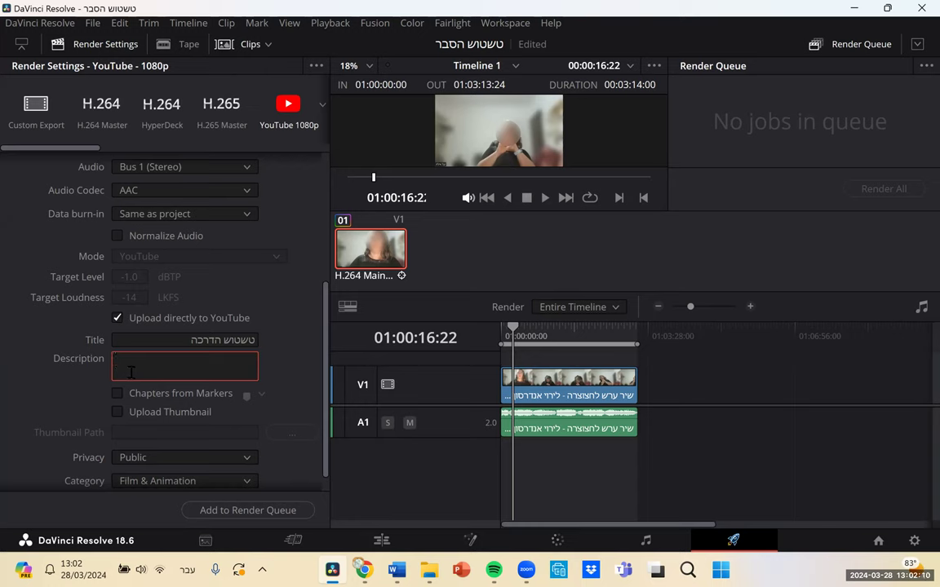
type("זה הדרכה לסרטון טשטוש")
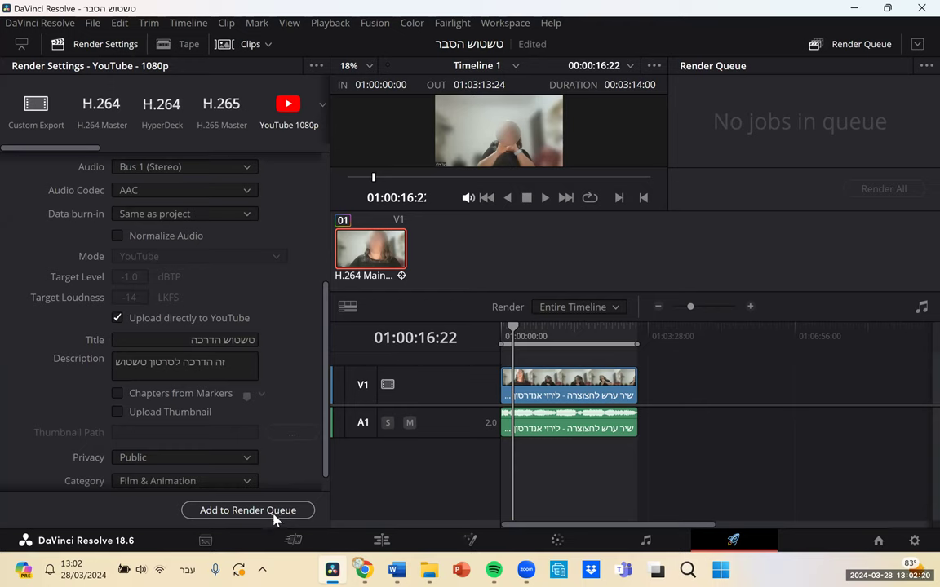
Step: Add the YouTube export to the render queue and render all jobs
left_click(275, 511)
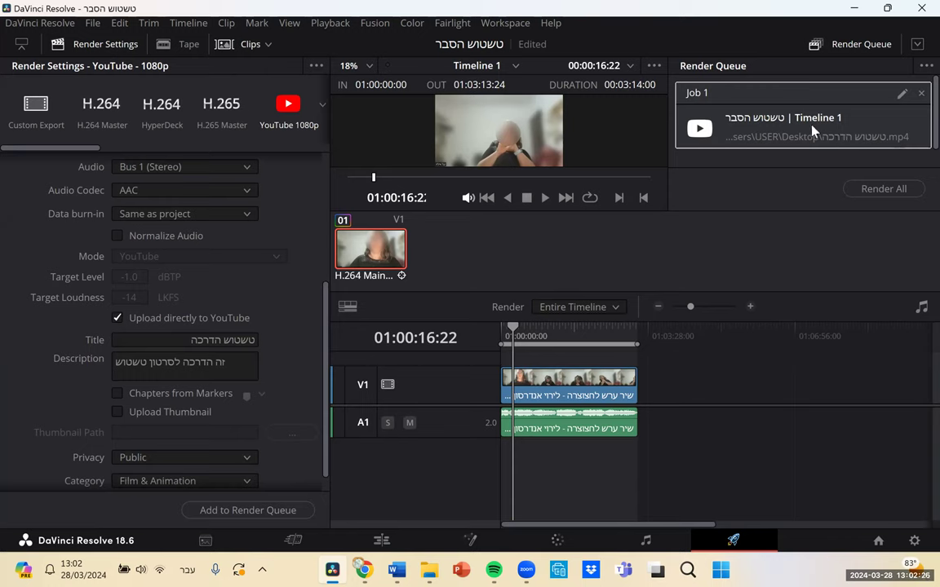
left_click(867, 188)
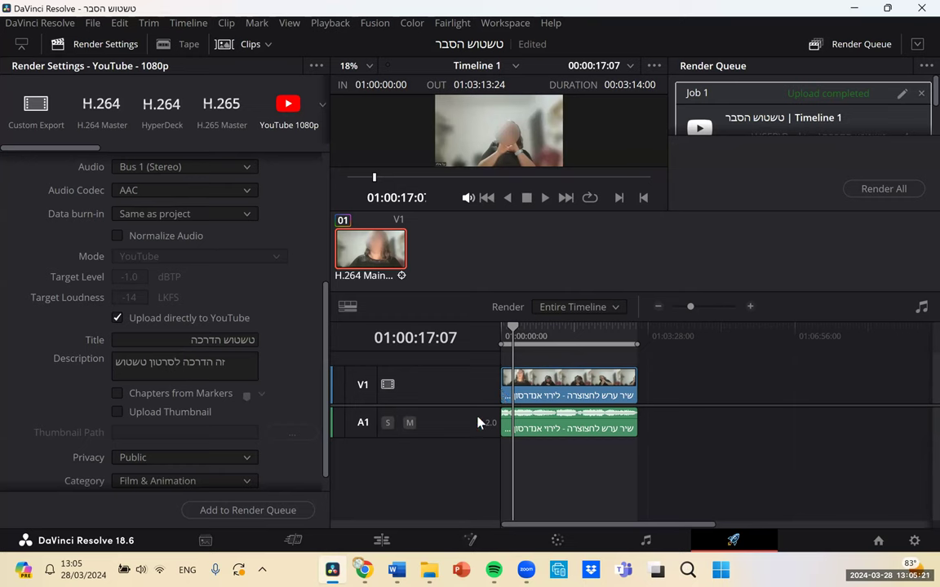
Step: Switch to YouTube Studio in Chrome and open the details of the uploaded video טשטוש הדרכה
left_click(361, 569)
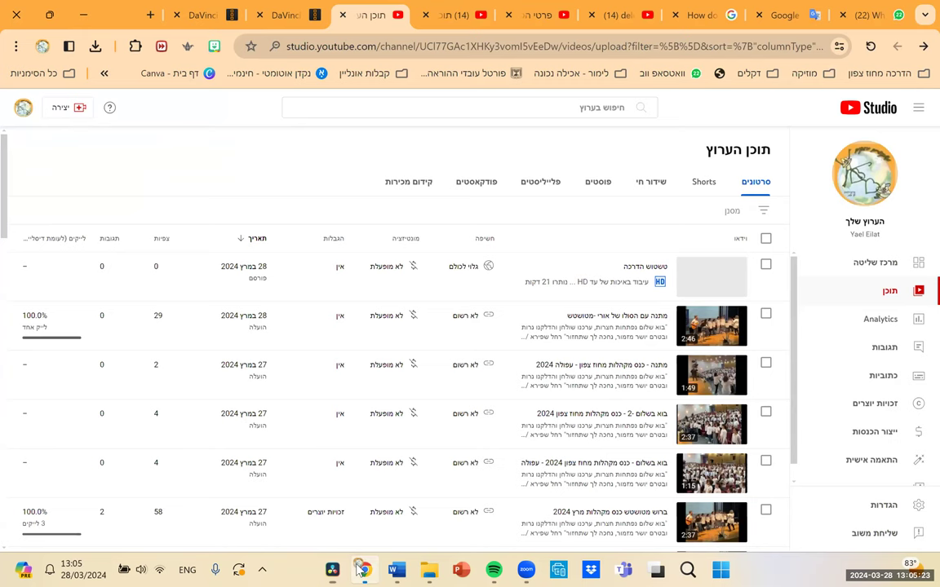
mouse_move(551, 287)
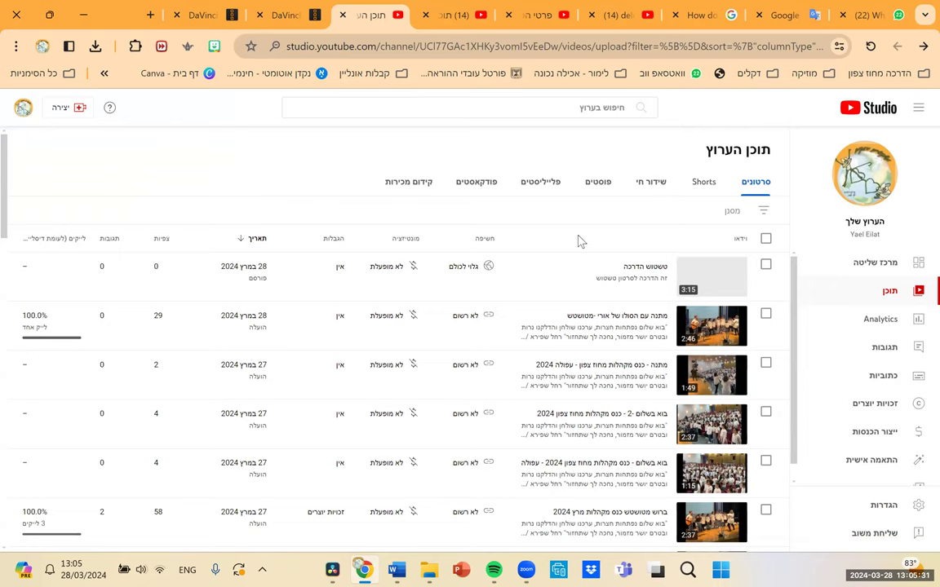
mouse_move(569, 262)
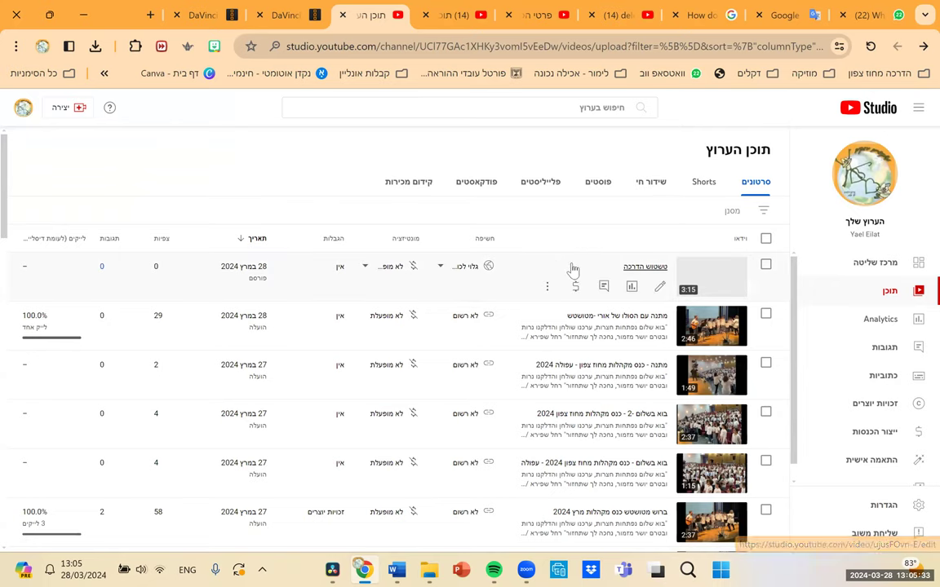
left_click(573, 269)
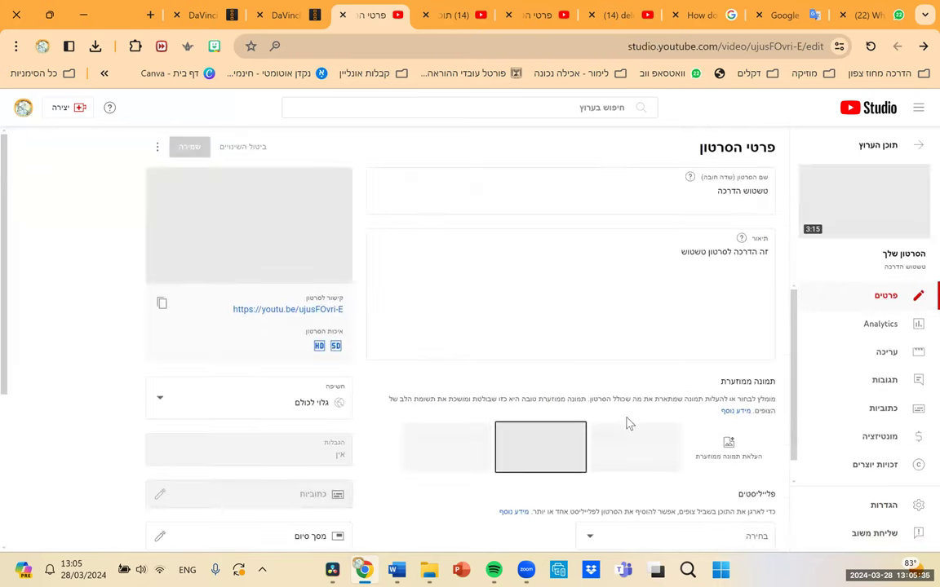
Step: Set the video's audience to not made for kids (לא, הסרטון לא נוצר במיוחד לילדים) and save the changes
scroll(662, 350, "down", 3)
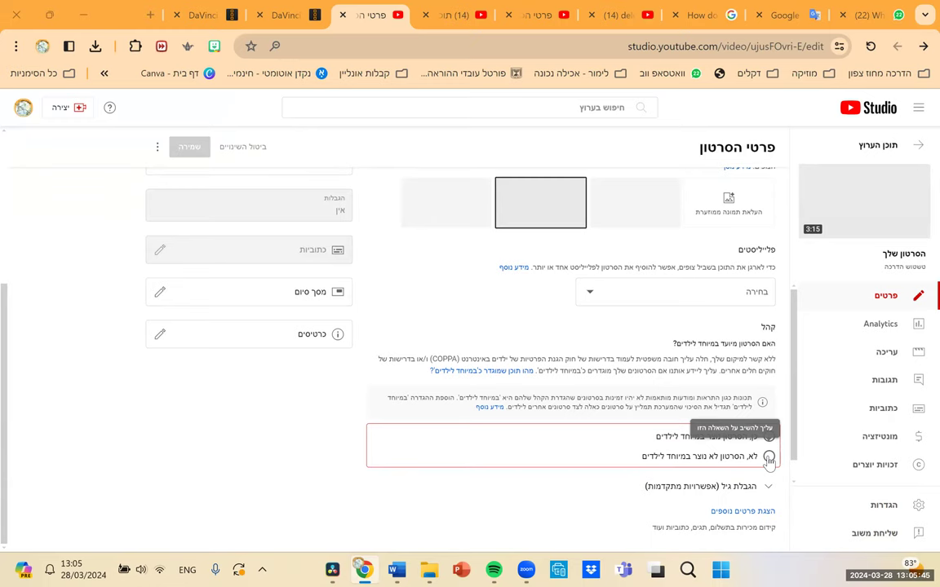
left_click(768, 458)
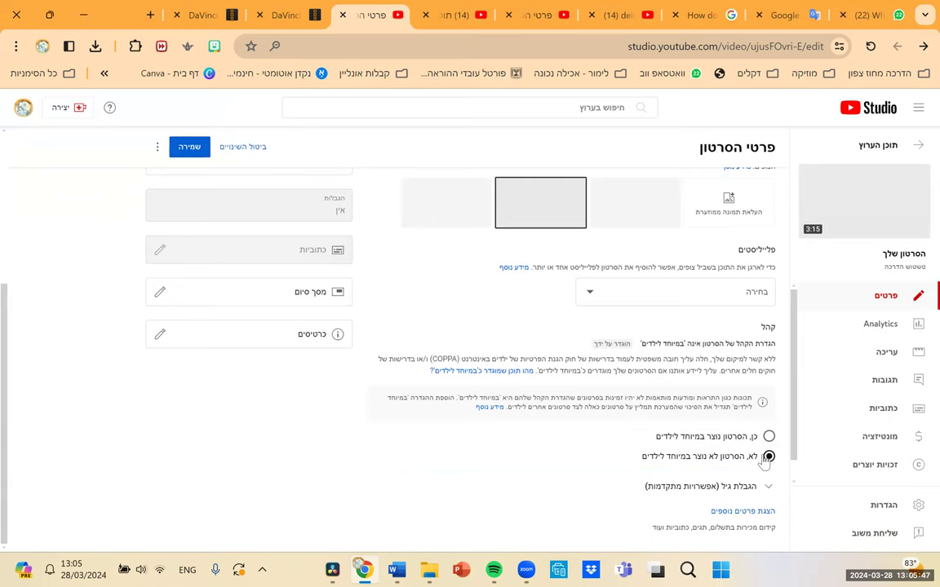
left_click(196, 148)
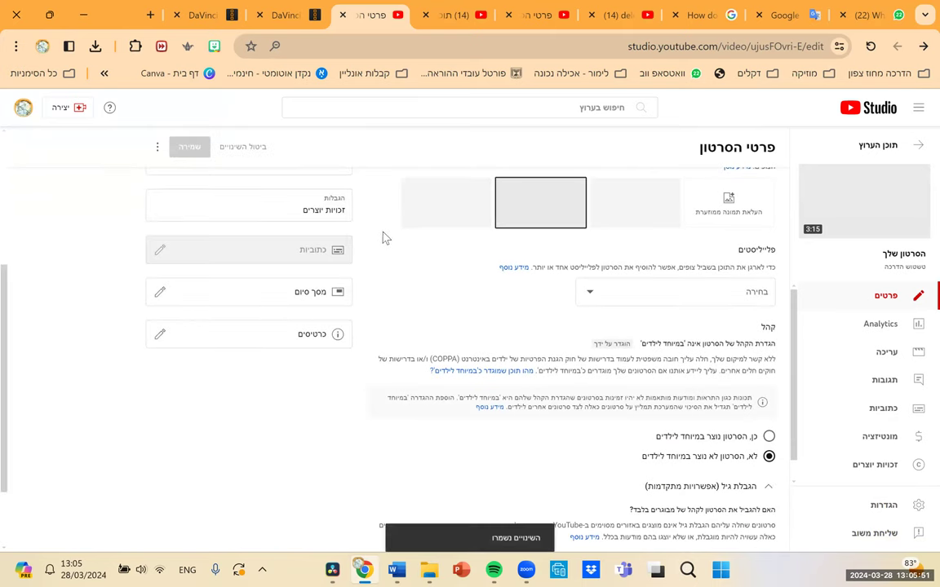
Step: Play the uploaded video's preview, skip ahead to about 0:16 to check the face blur, and pause playback
scroll(399, 252, "up", 3)
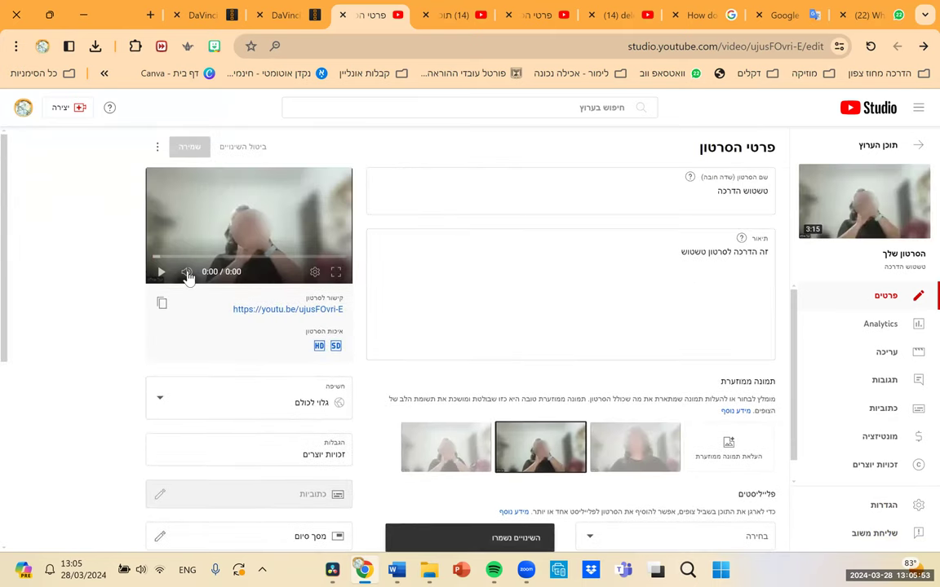
left_click(161, 272)
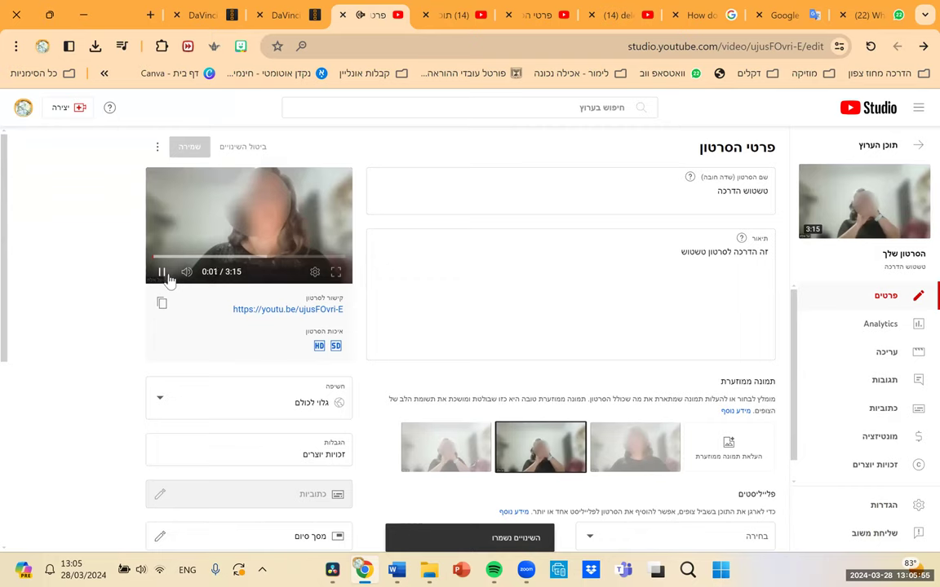
left_click(169, 258)
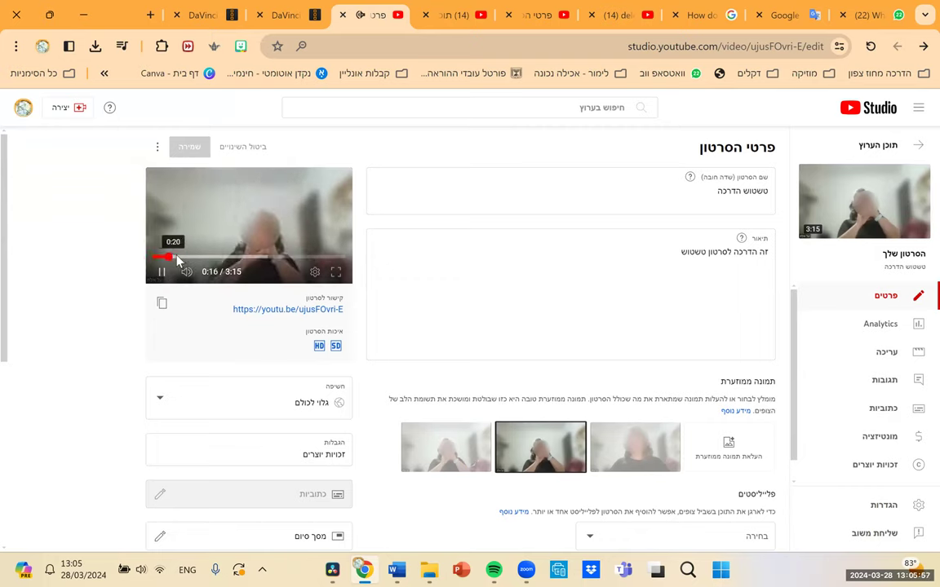
left_click(162, 271)
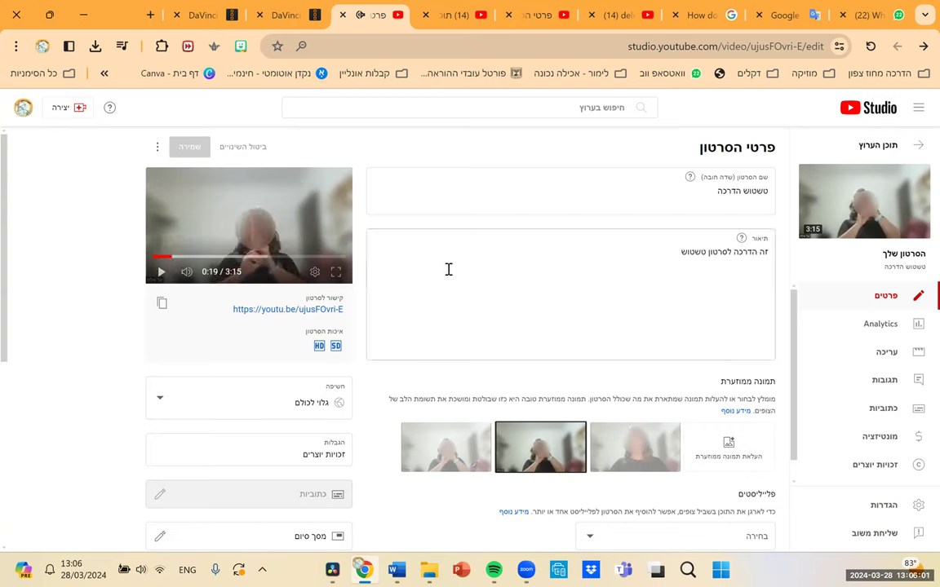